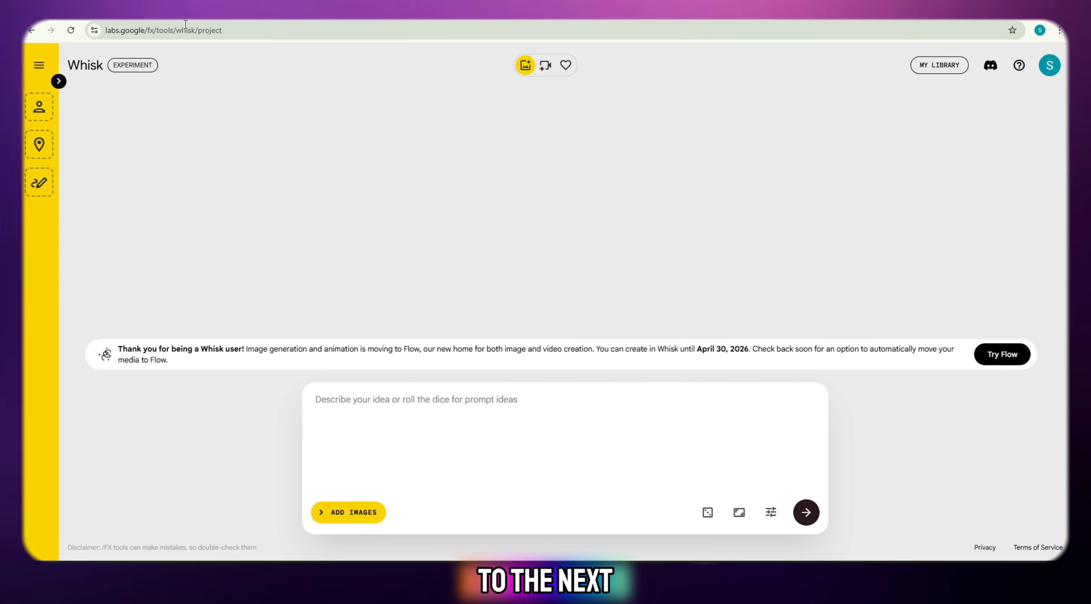
click(186, 25)
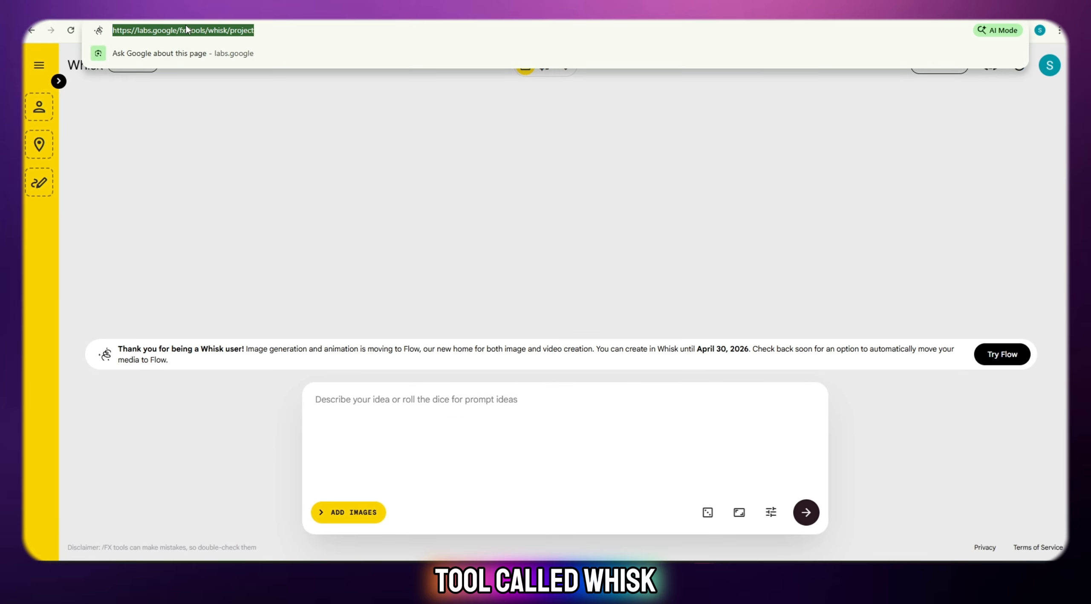
click(97, 80)
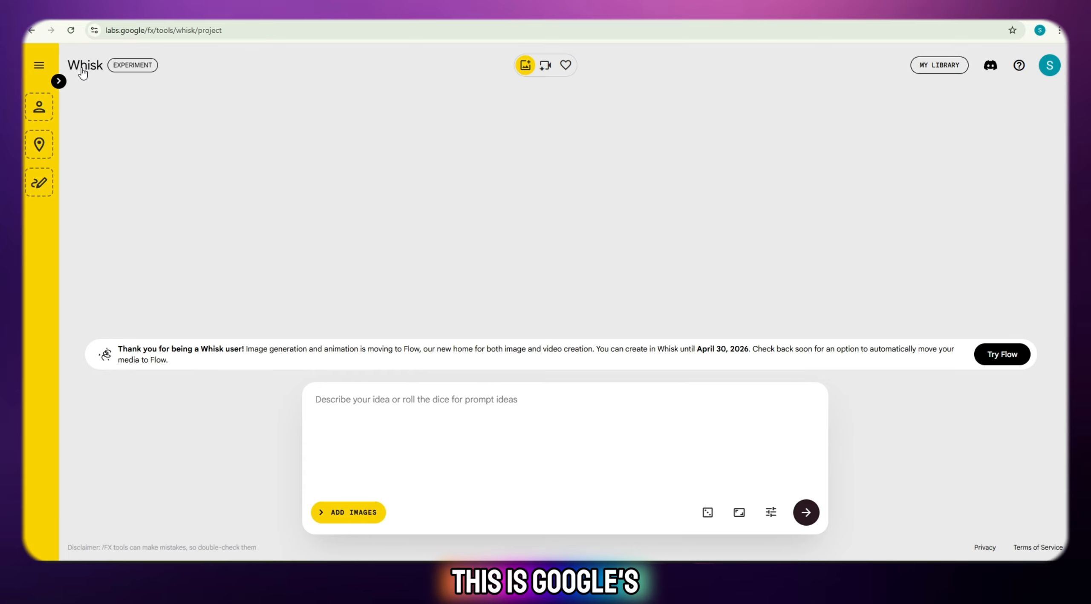
click(58, 82)
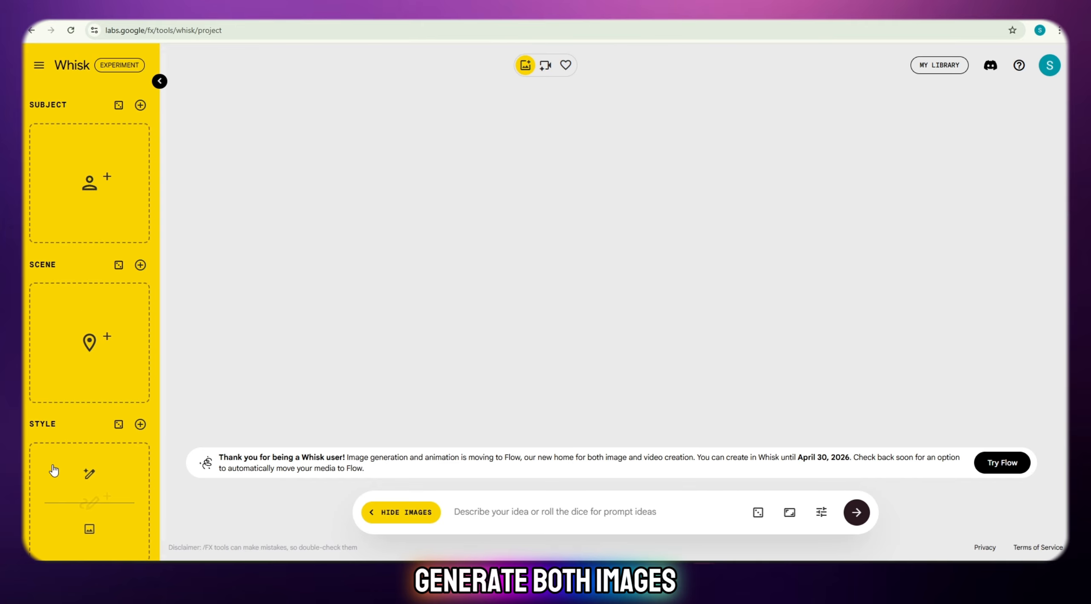
click(160, 81)
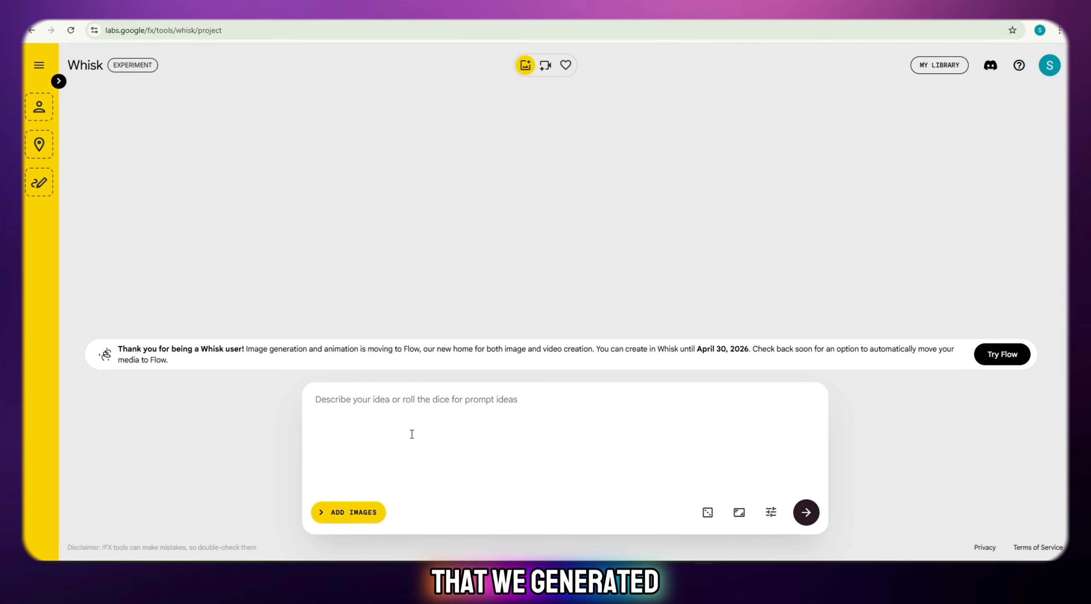
- Generate images from the Brave Boy description: 12 years old, messy dark brown hair, red hoodie with white sleeve stripes, dark blue jeans, confident posture
text(🧒 Brave Boy – 12 years old, short messy dark brown hair, big expressive brown eyes, light tan skin, small scar on left eyebrow, wearing a red hoodie with white stripes on sleeves, dark blue jeans, black sneakers with white soles. Slim body, confident posture.)
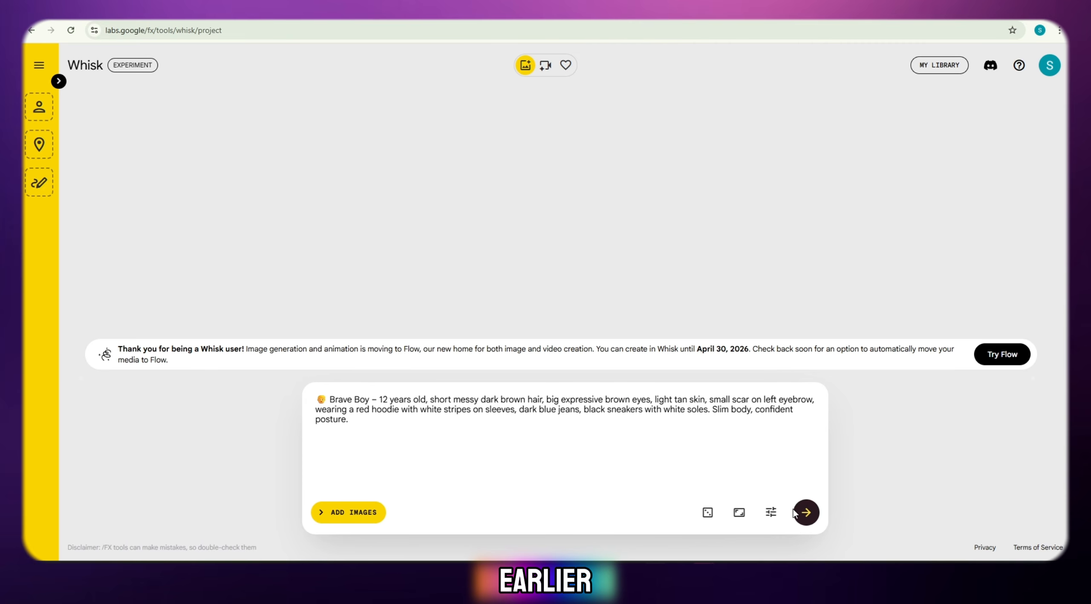
click(806, 514)
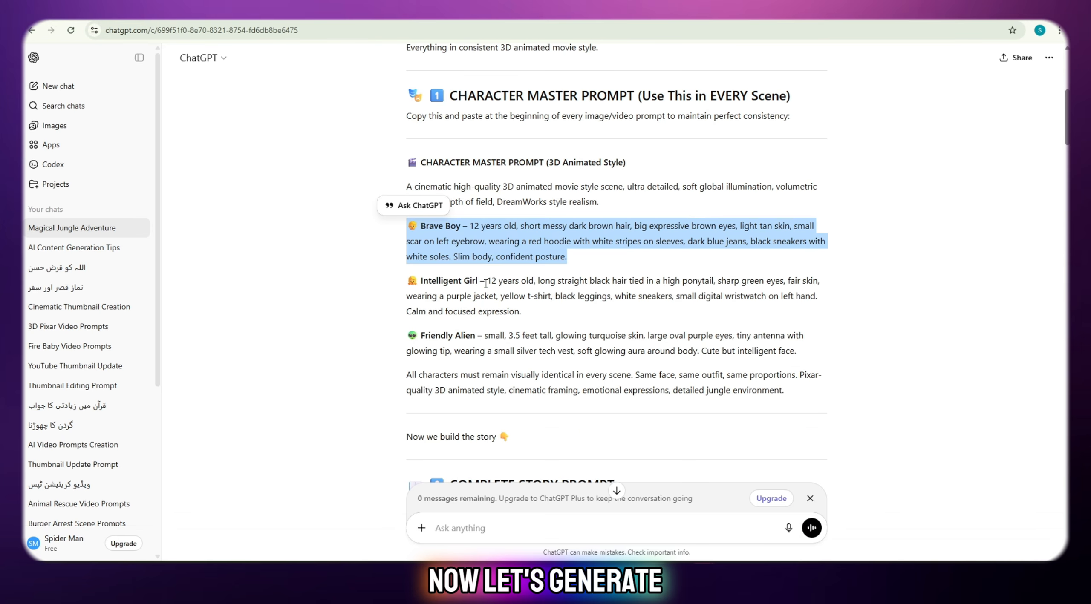
- Copy the Friendly Alien description from the character master prompt in the ChatGPT conversation
click(474, 286)
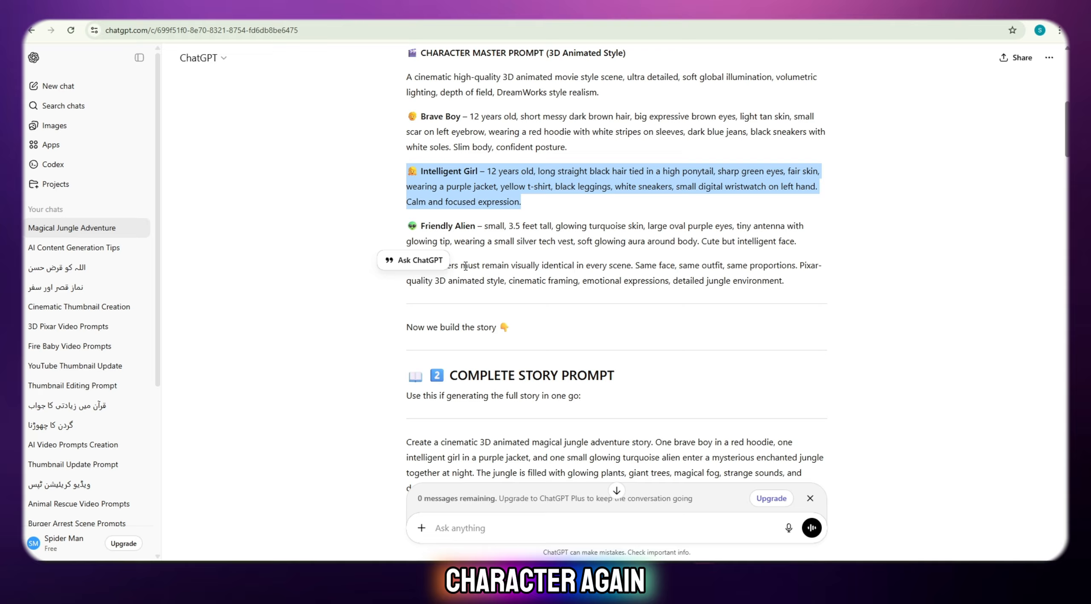
click(467, 266)
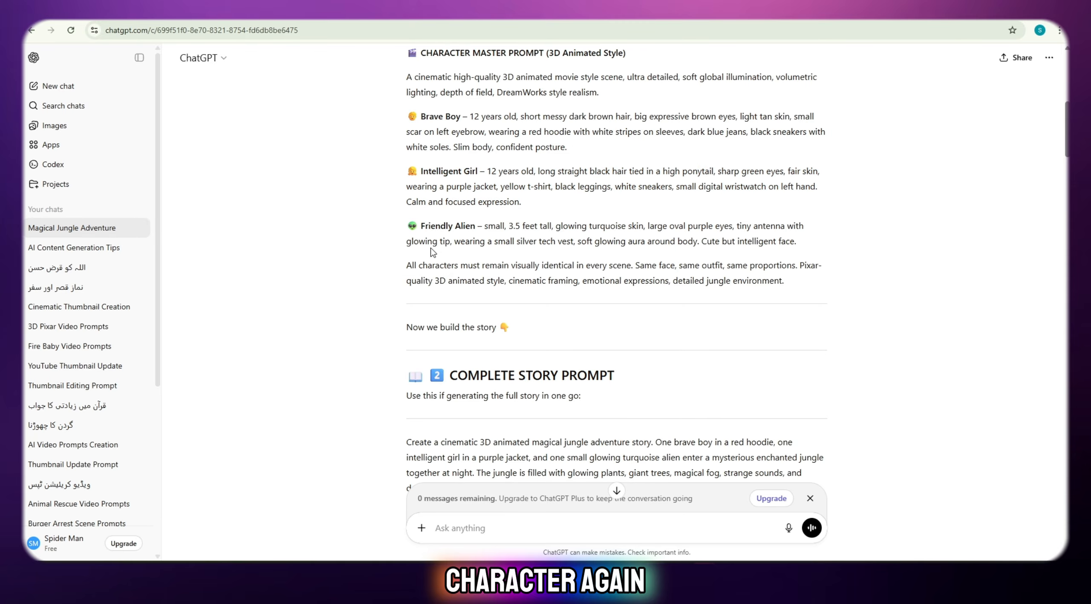
drag(393, 229, 823, 244)
key(ctrl+c)
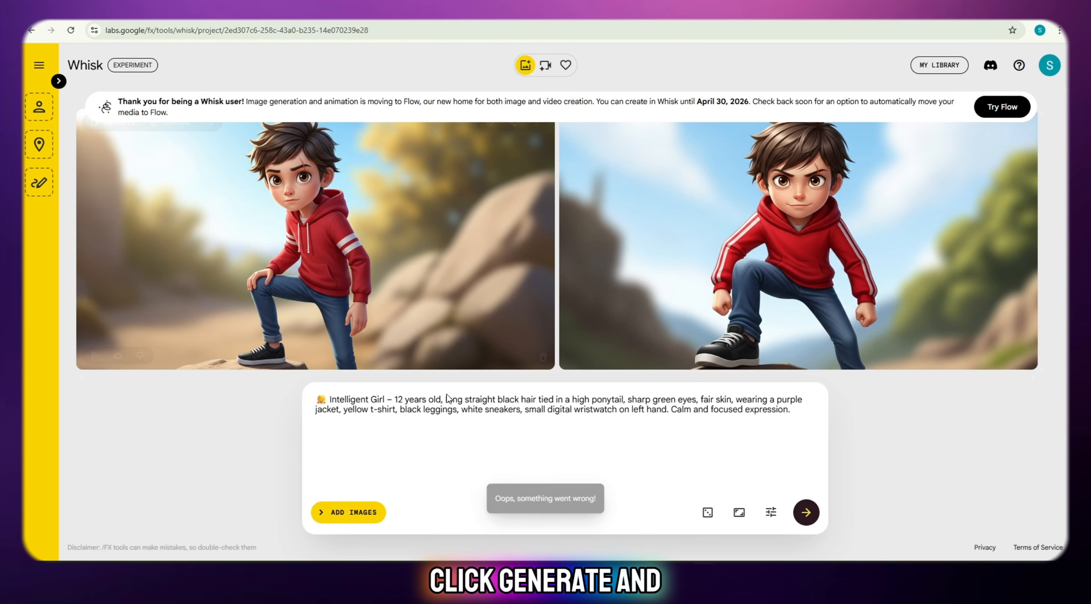
- Switch to Whisk, replace the Intelligent Girl prompt with the copied Friendly Alien description and generate its images
key(ctrl+a)
key(ctrl+v)
click(805, 512)
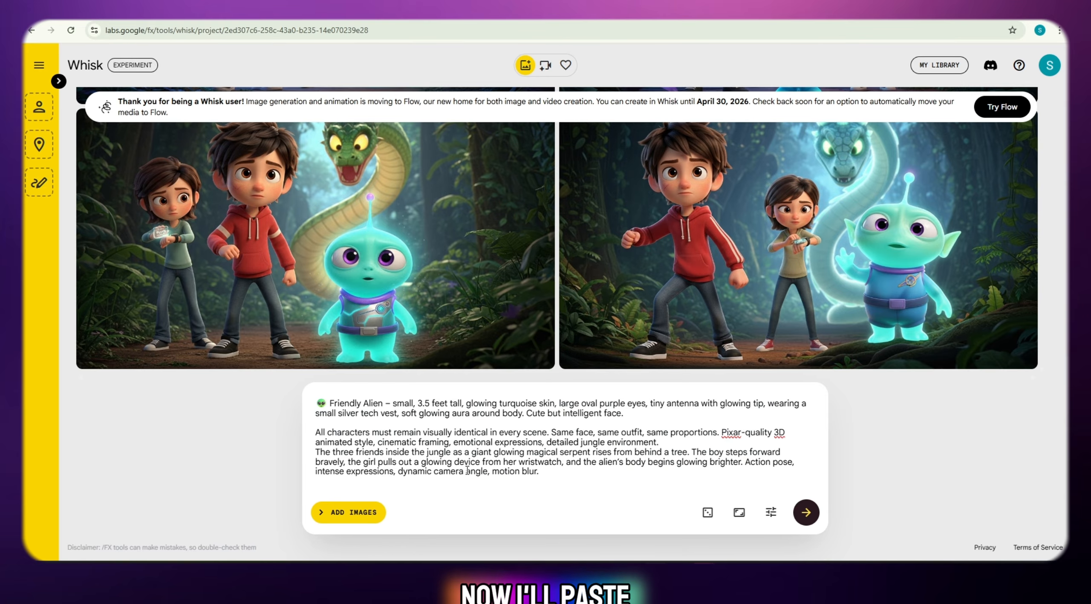
- Replace the magical serpent scene at the prompt's end with the Shadow Beasts scene of dark creatures with glowing red eyes
triple_click(316, 454)
text(Dark shadow creatures with glowing red eyes surround them. The jungle becomes darker. The alien creates a glowing energy shield while the boy holds a wooden stick like a sword. The girl stands strategically behind them. Epic battle atmosphere.)
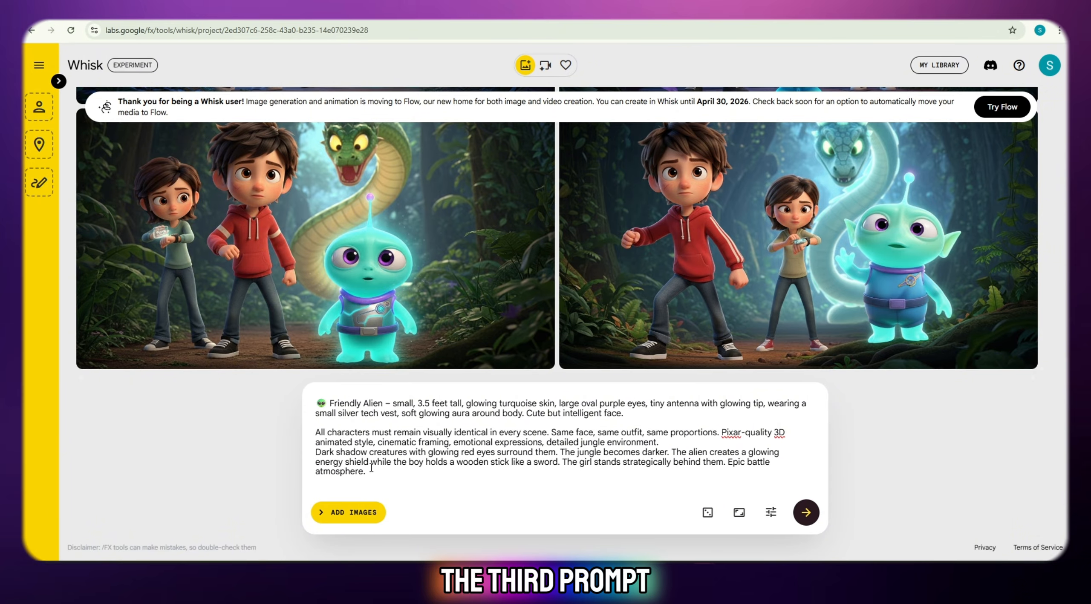
drag(366, 469, 315, 450)
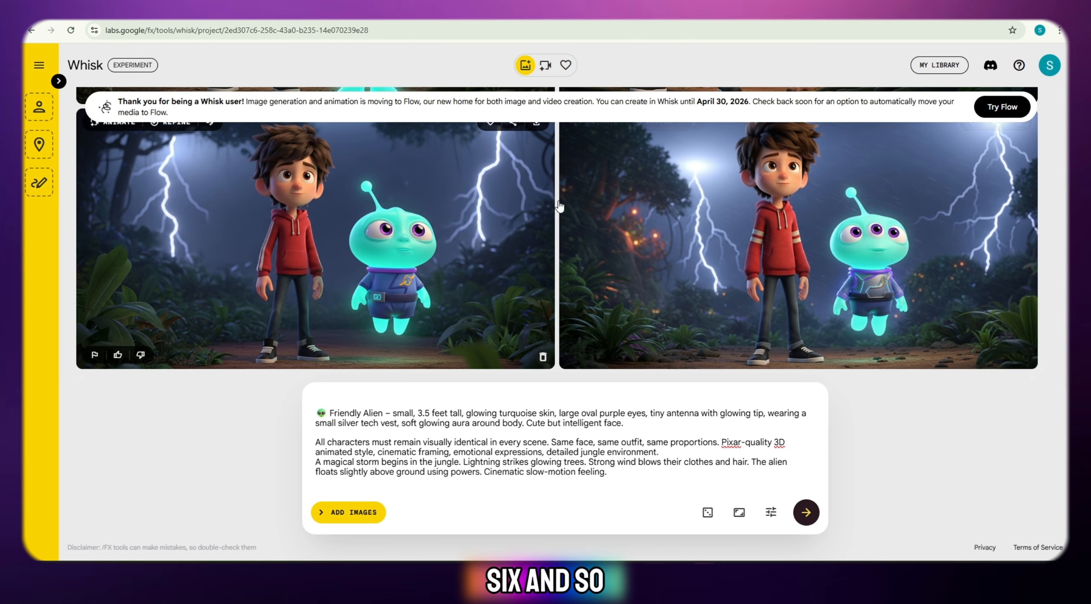
- Switch to the ChatGPT conversation and copy the description of Scene 6 – The Crystal Temple
click(229, 20)
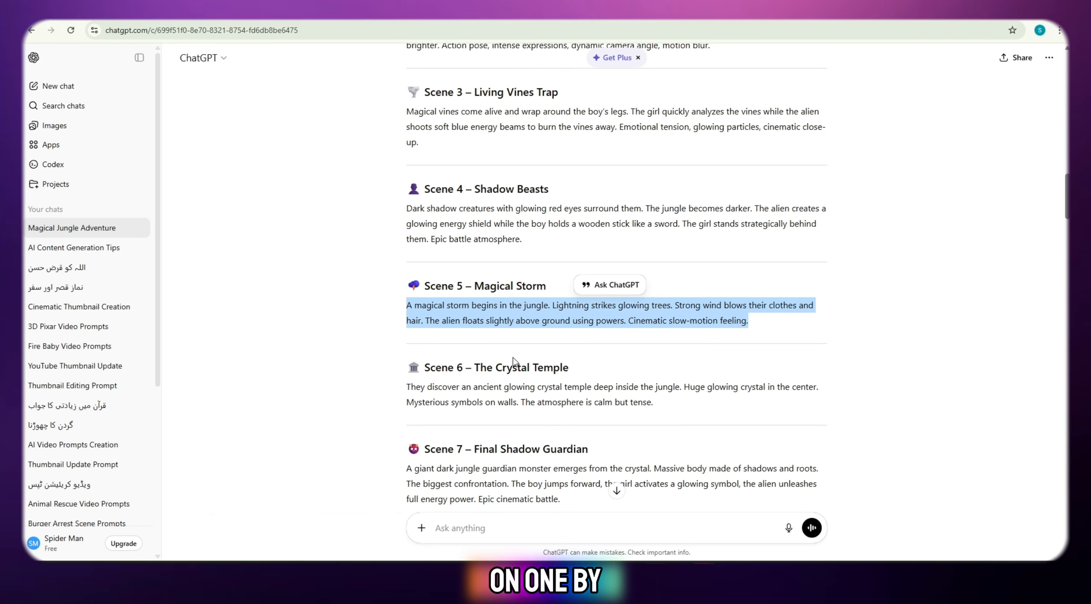
scroll(516, 357, down, 1)
drag(660, 346, 394, 324)
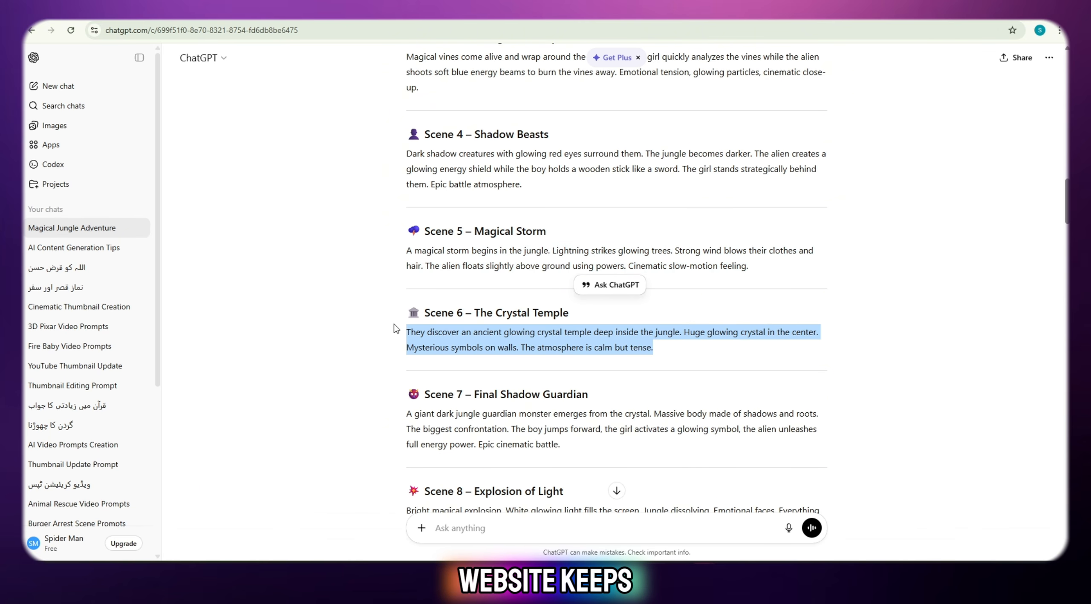
right_click(450, 345)
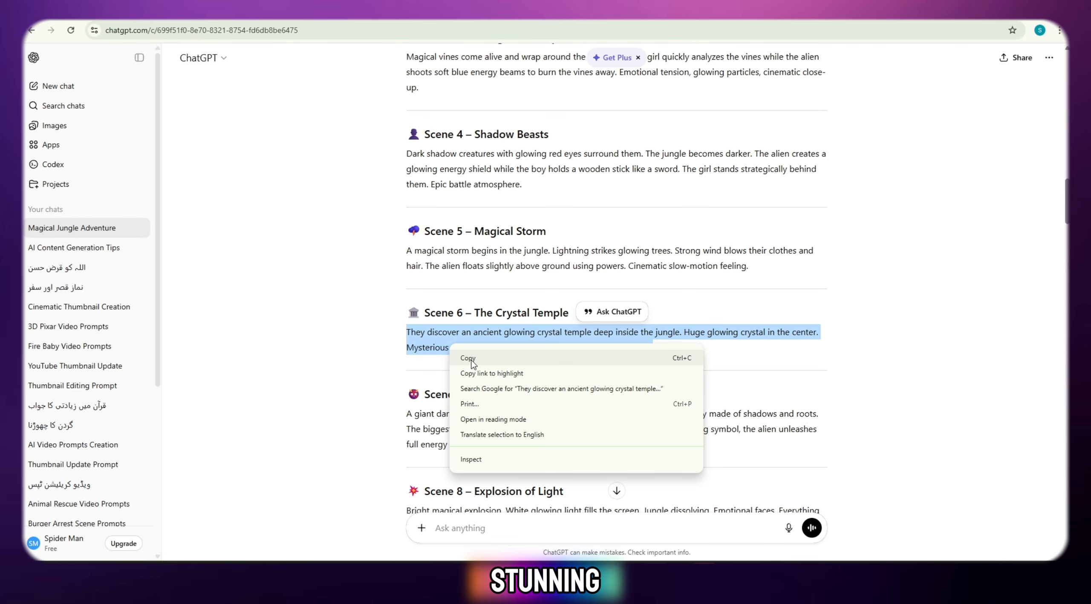
click(468, 358)
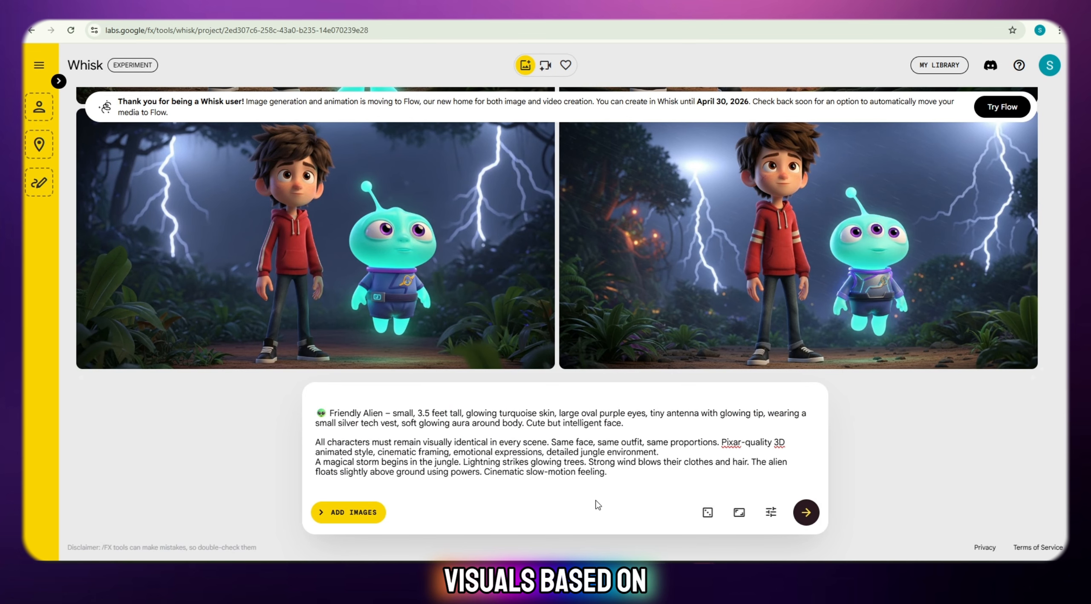
- Back in Whisk, replace the magical storm scene in the prompt with the Crystal Temple text and generate the images
drag(608, 472, 410, 448)
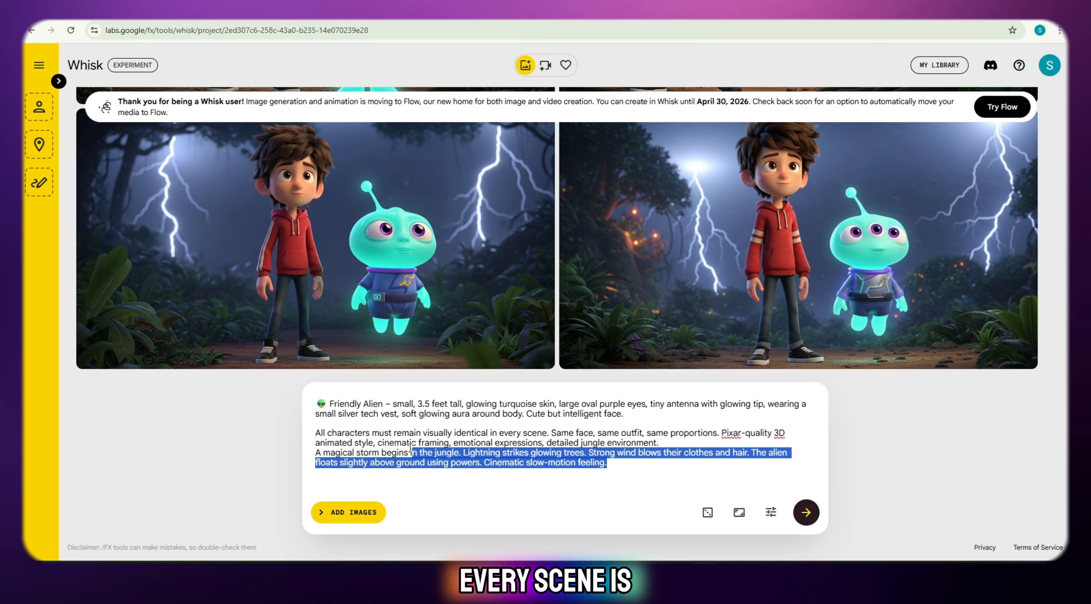
drag(317, 446, 305, 456)
key(ctrl+v)
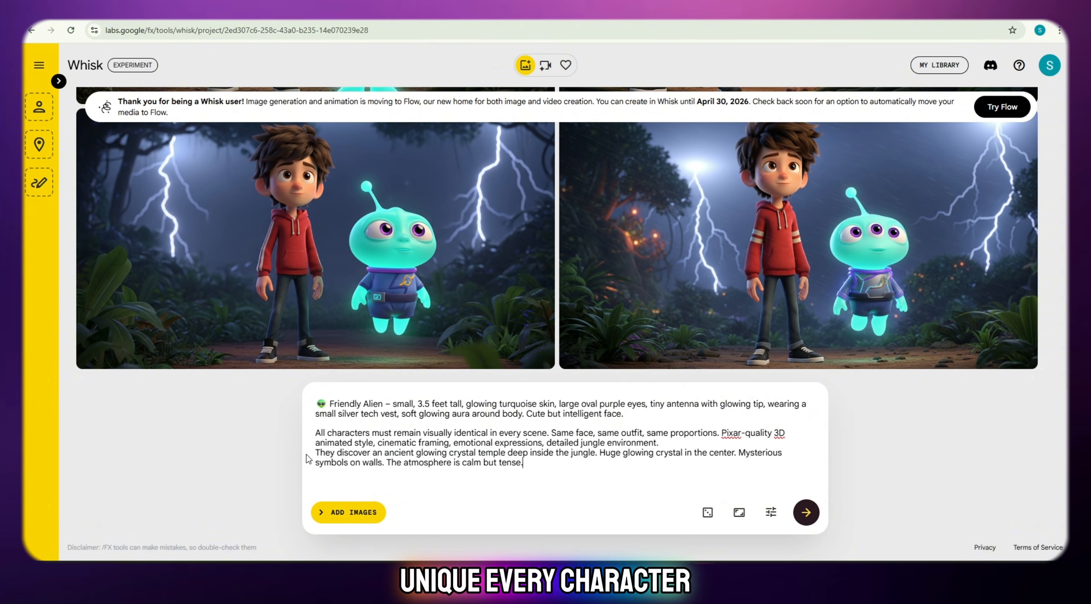
click(806, 512)
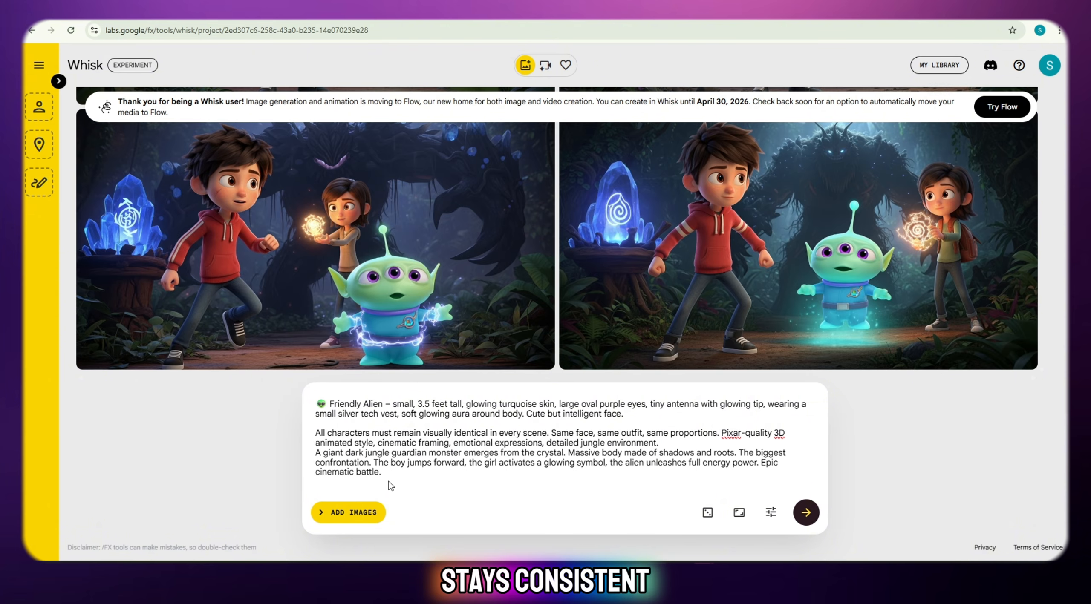
- Replace the jungle guardian scene in the prompt with the bright magical explosion scene and generate its images
drag(390, 475, 314, 453)
key(ctrl+v)
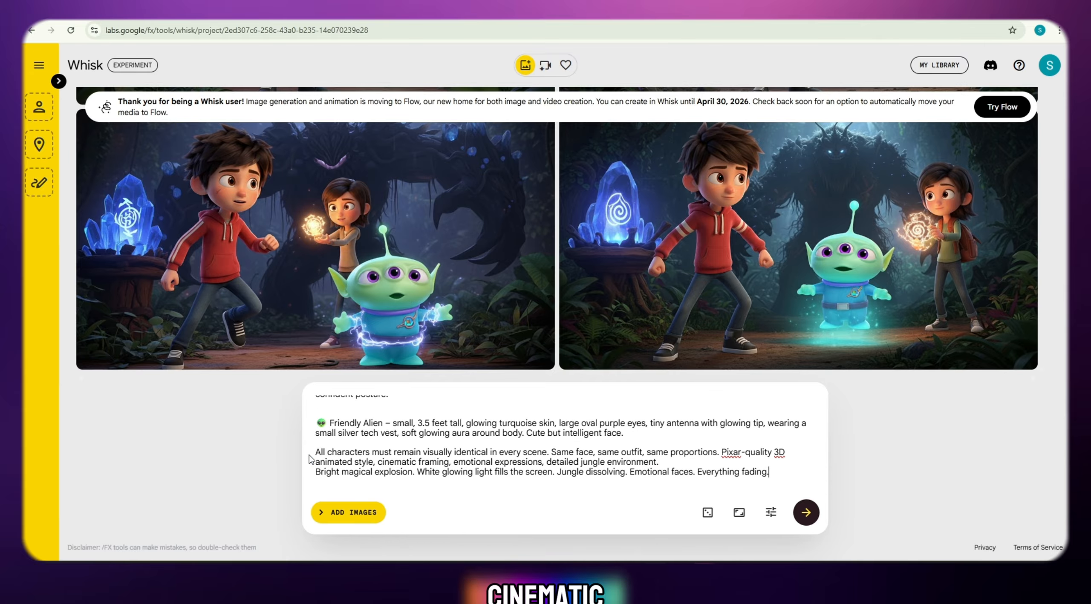
click(802, 513)
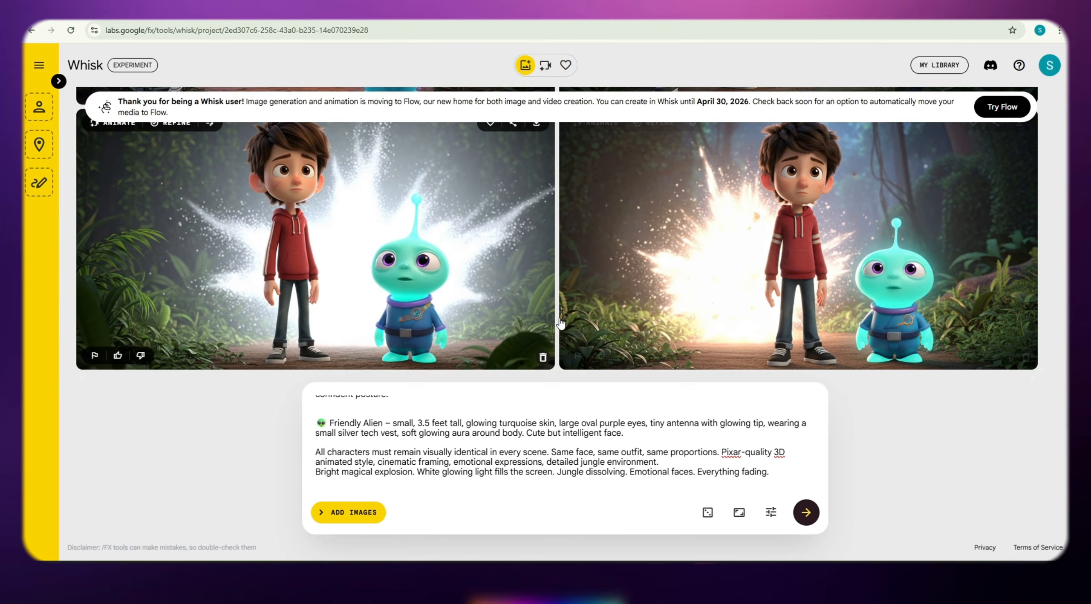
- Replace the explosion scene in the prompt with the scene of the boy waking up in his bedroom at night
triple_click(541, 471)
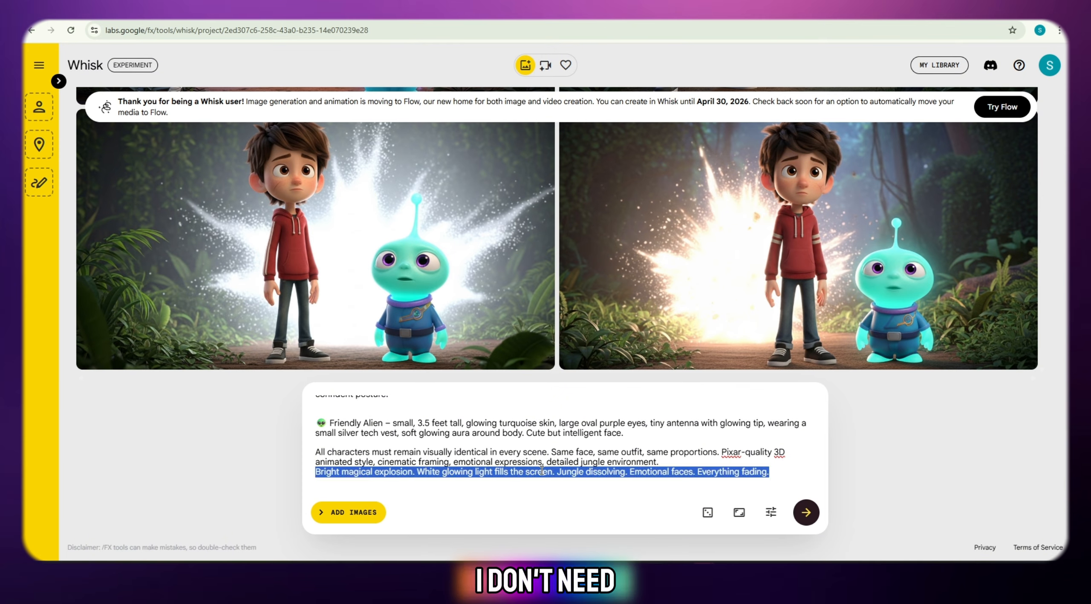
key(BackSpace)
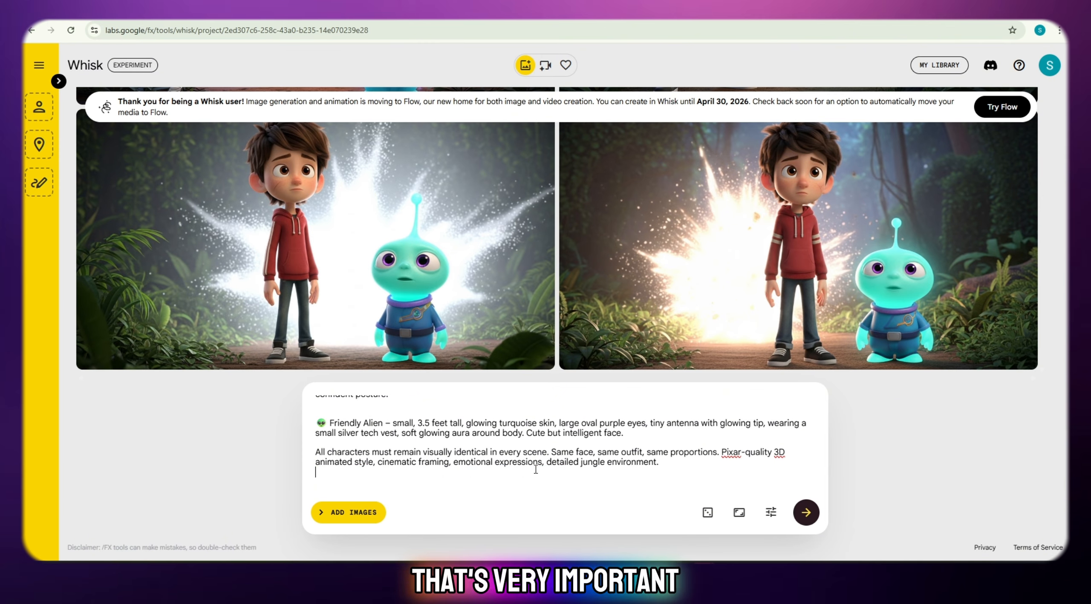
key(ctrl+v)
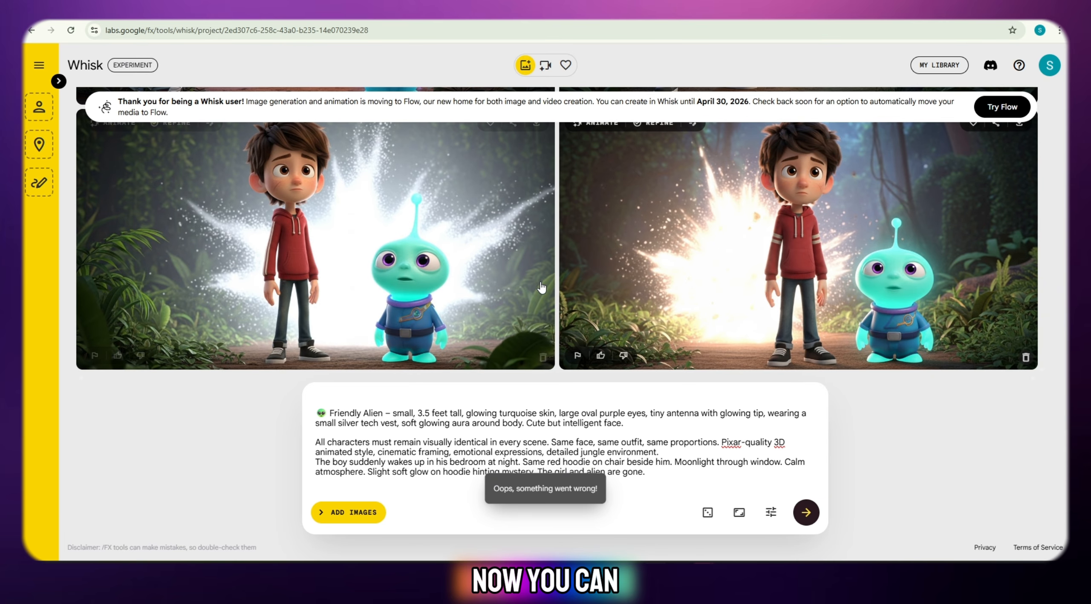
- Look through the generated scene images and compare the character design and visual style across them
scroll(540, 287, up, 4)
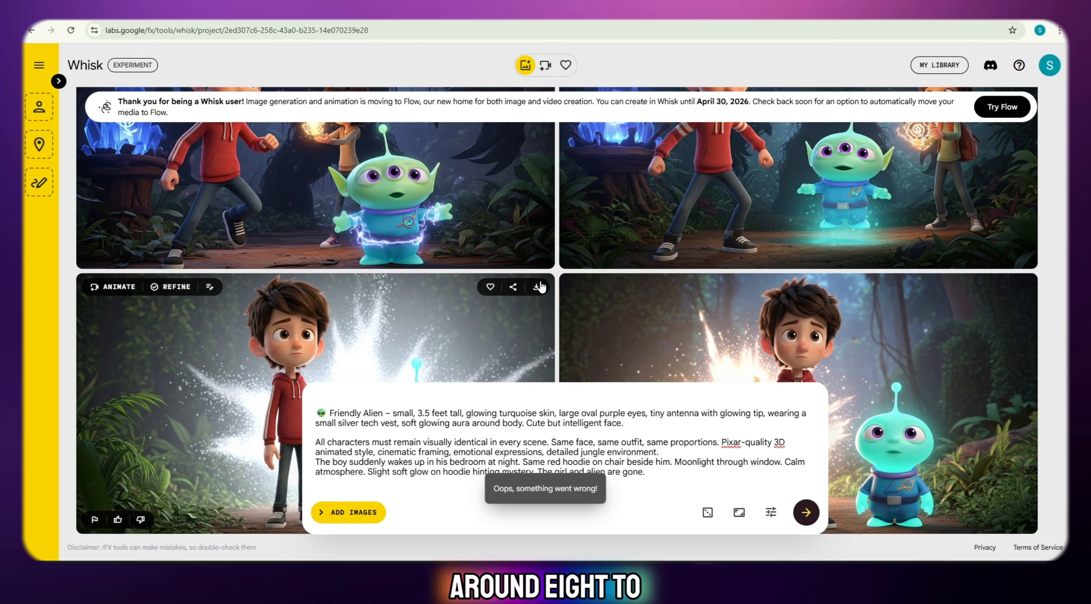
scroll(540, 287, up, 5)
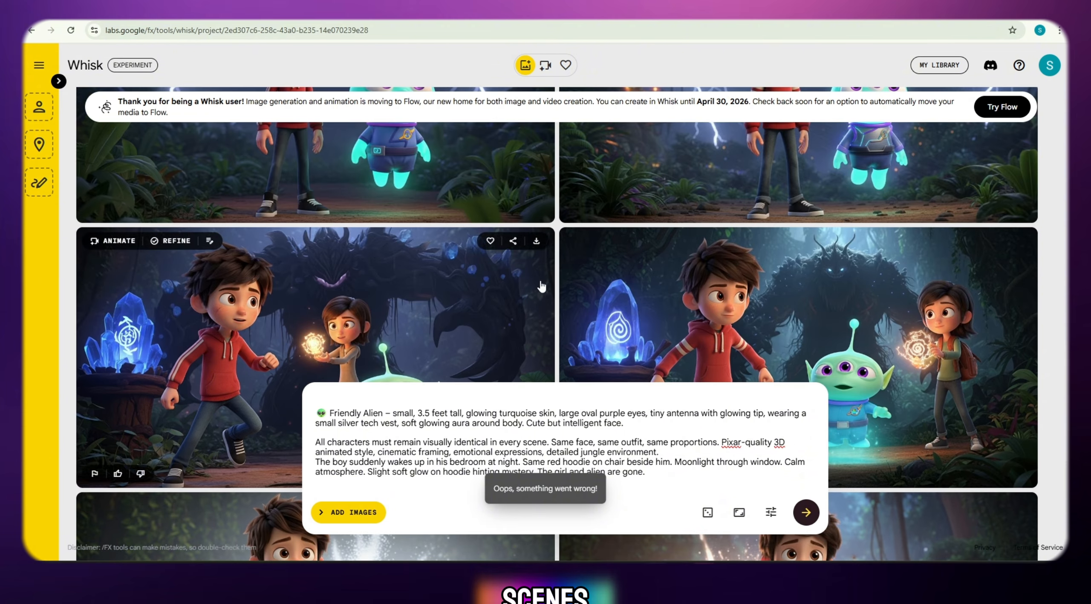
scroll(540, 287, up, 5)
scroll(540, 287, up, 5)
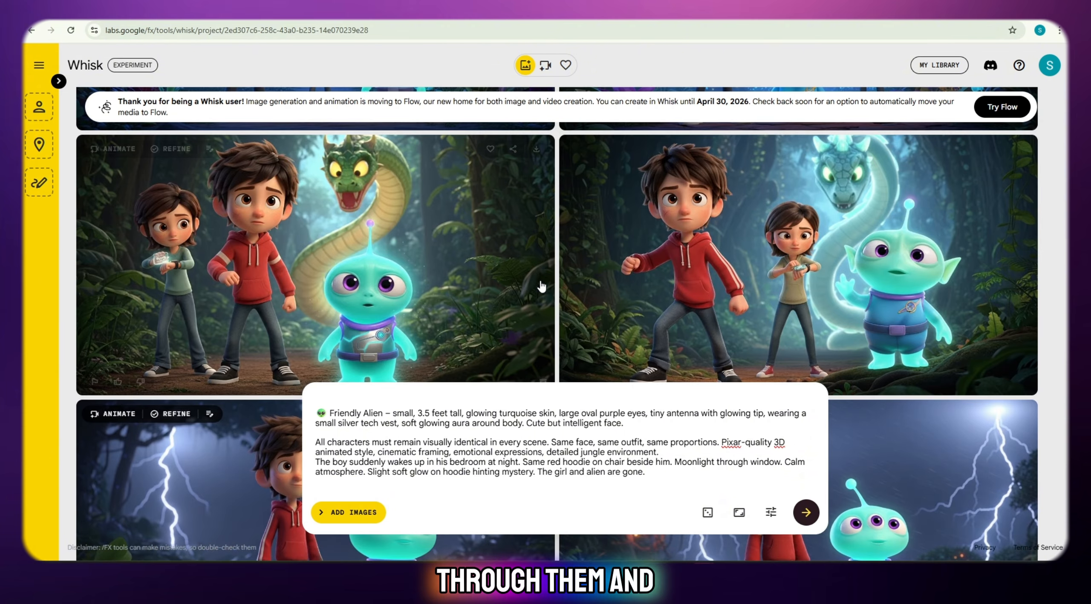
scroll(540, 287, up, 5)
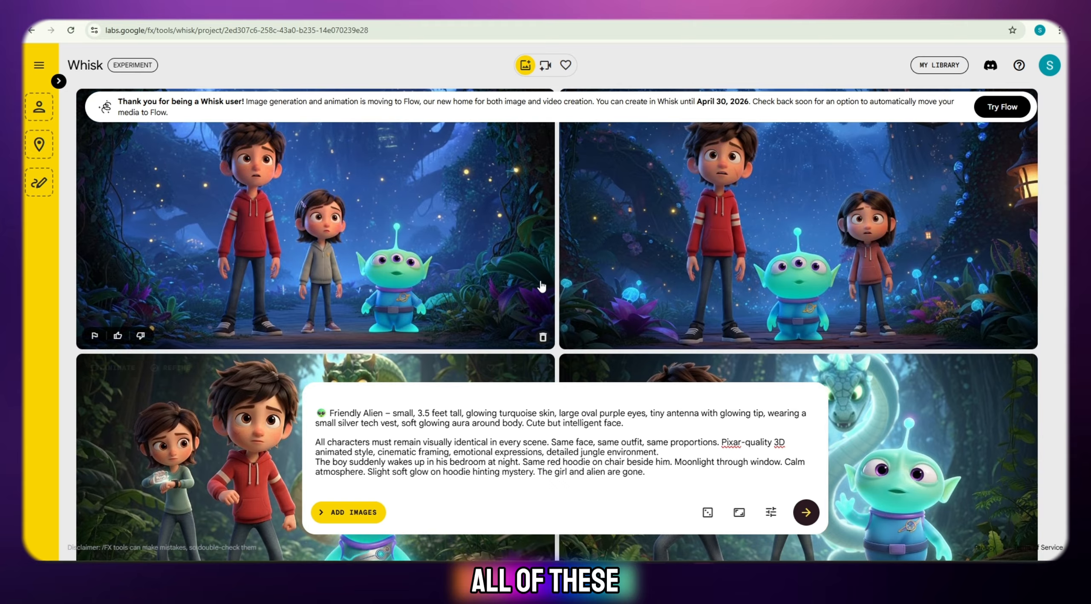
scroll(540, 287, up, 4)
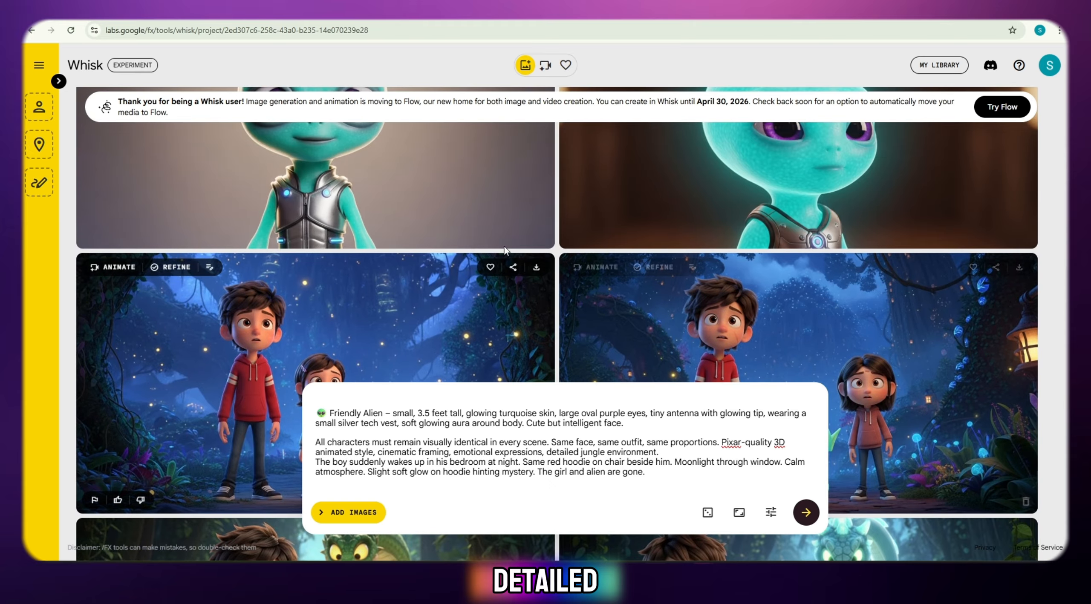
scroll(505, 247, down, 6)
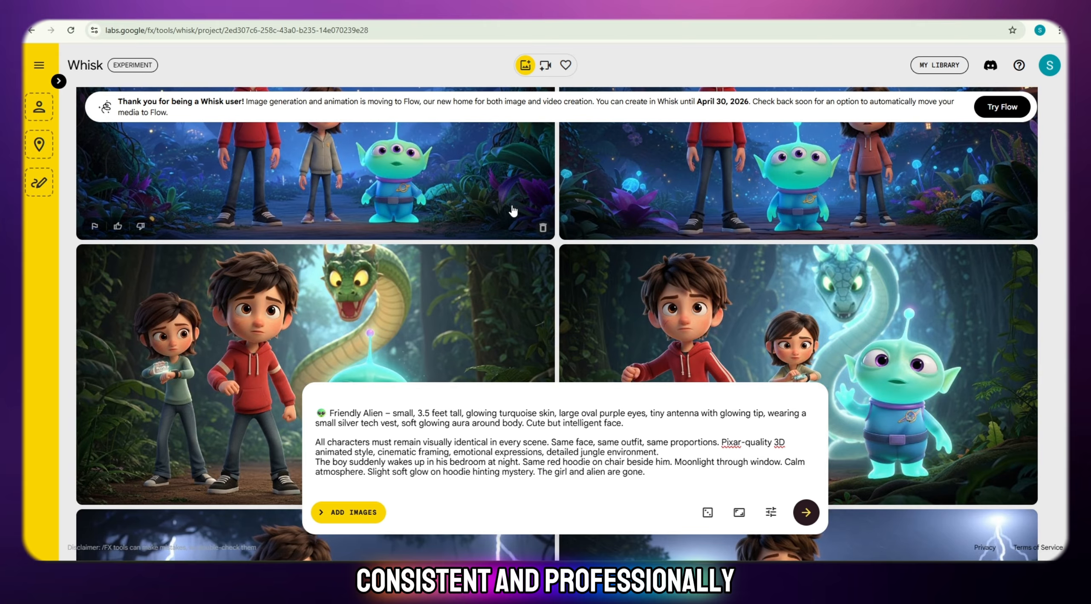
scroll(512, 210, up, 3)
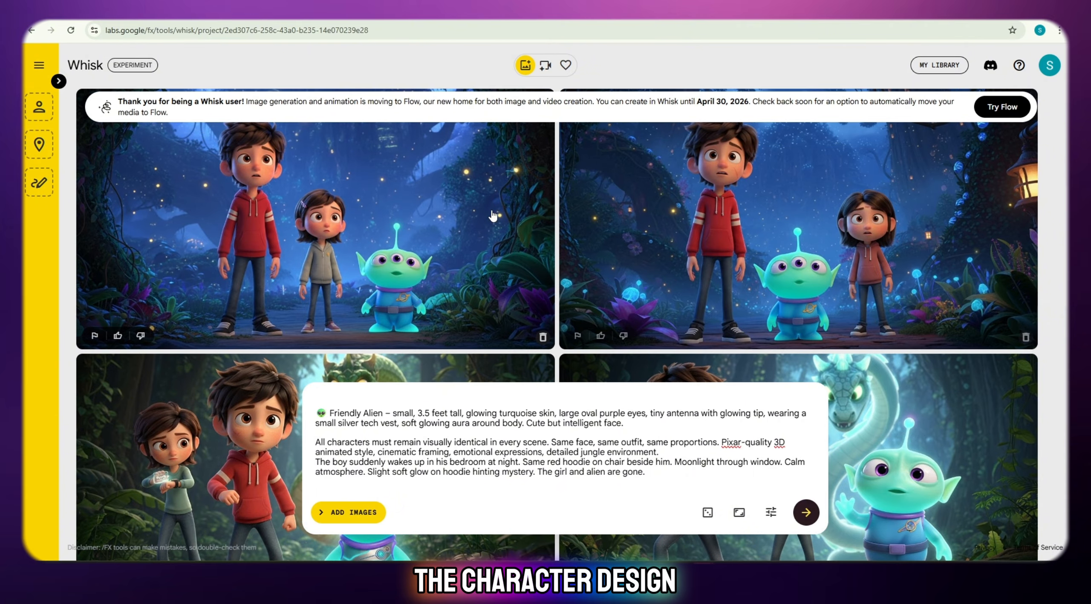
scroll(473, 294, down, 3)
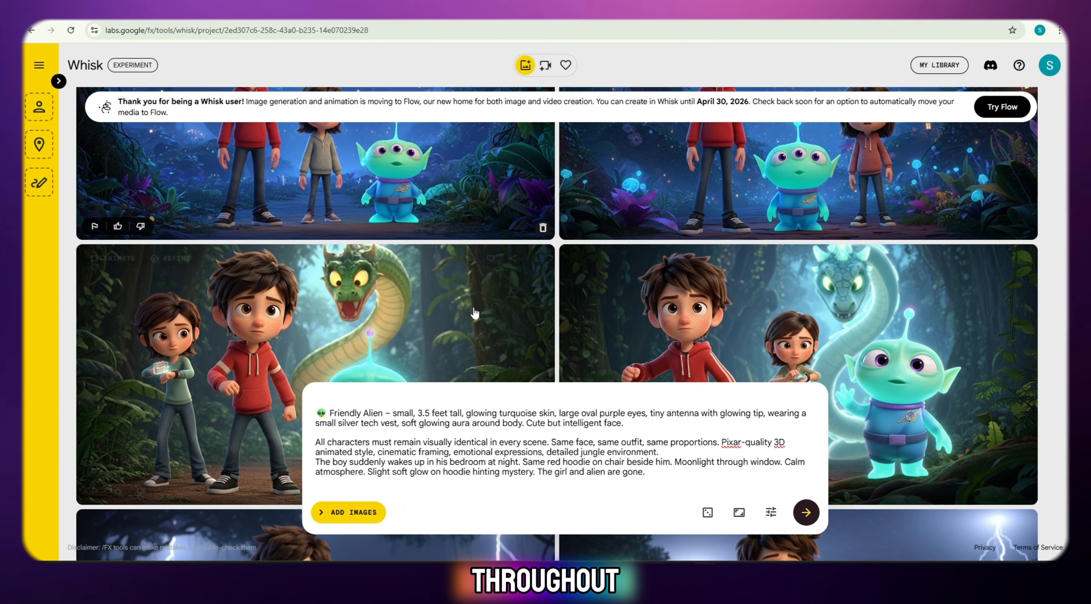
scroll(680, 301, down, 6)
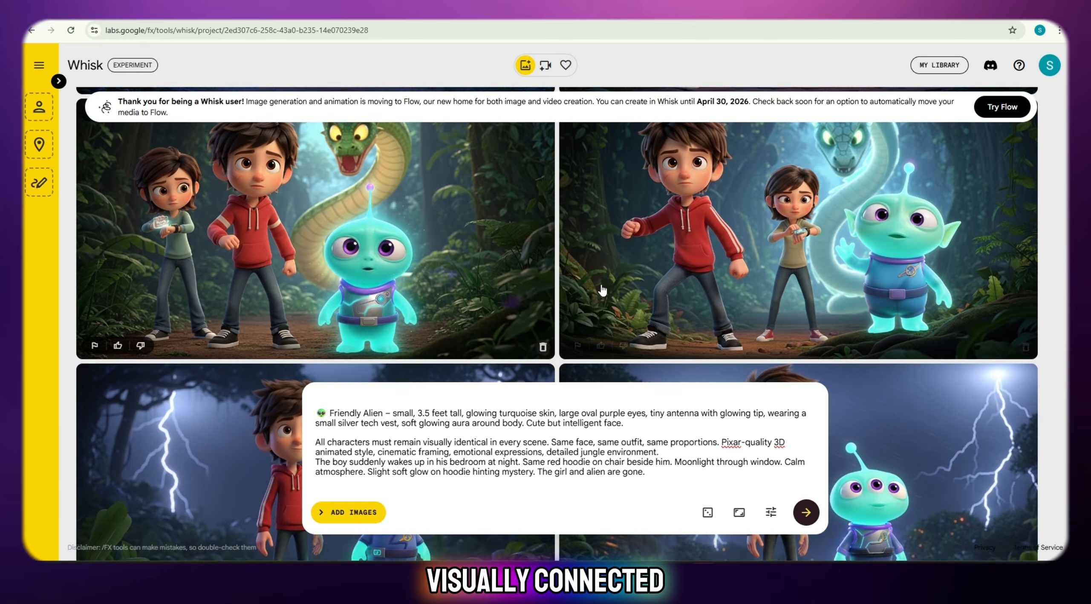
scroll(497, 312, down, 1)
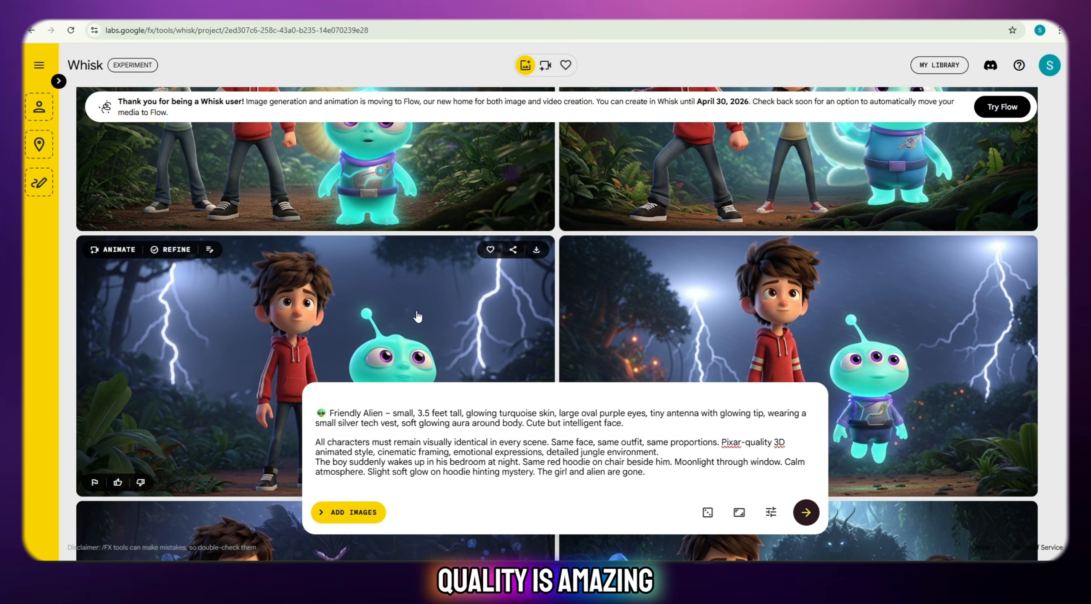
scroll(510, 283, down, 10)
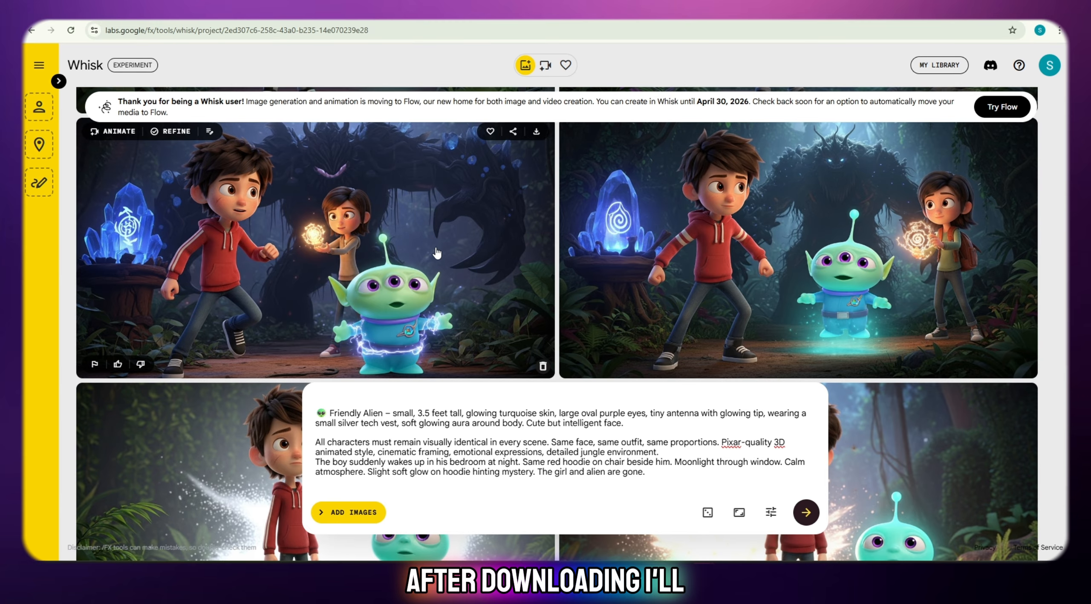
- Review the generated jungle scene images from the guardian scene back to the first night jungle group scene
scroll(584, 248, down, 6)
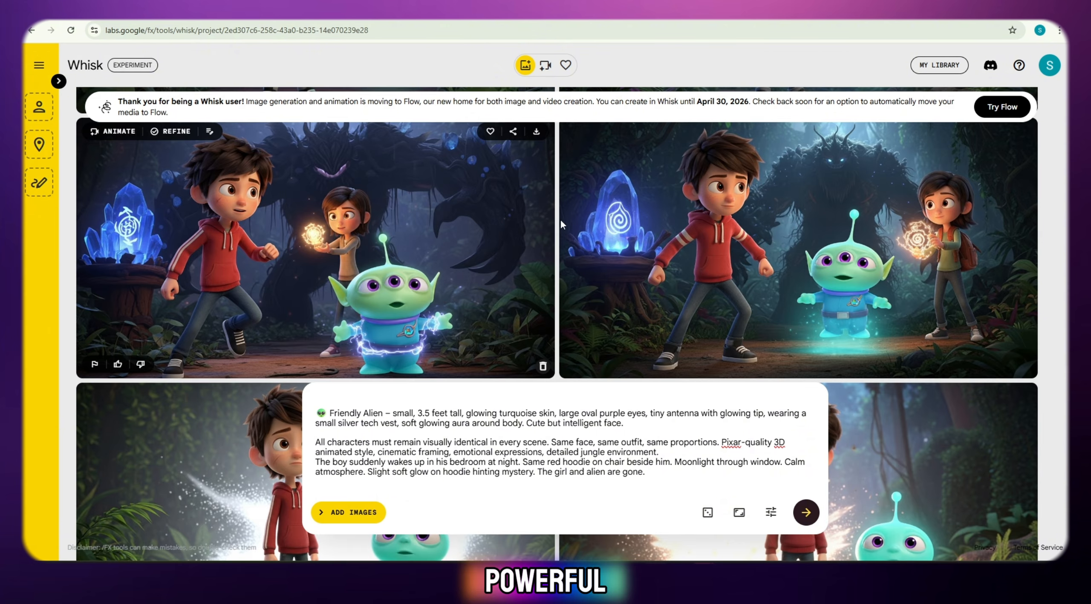
scroll(584, 236, up, 3)
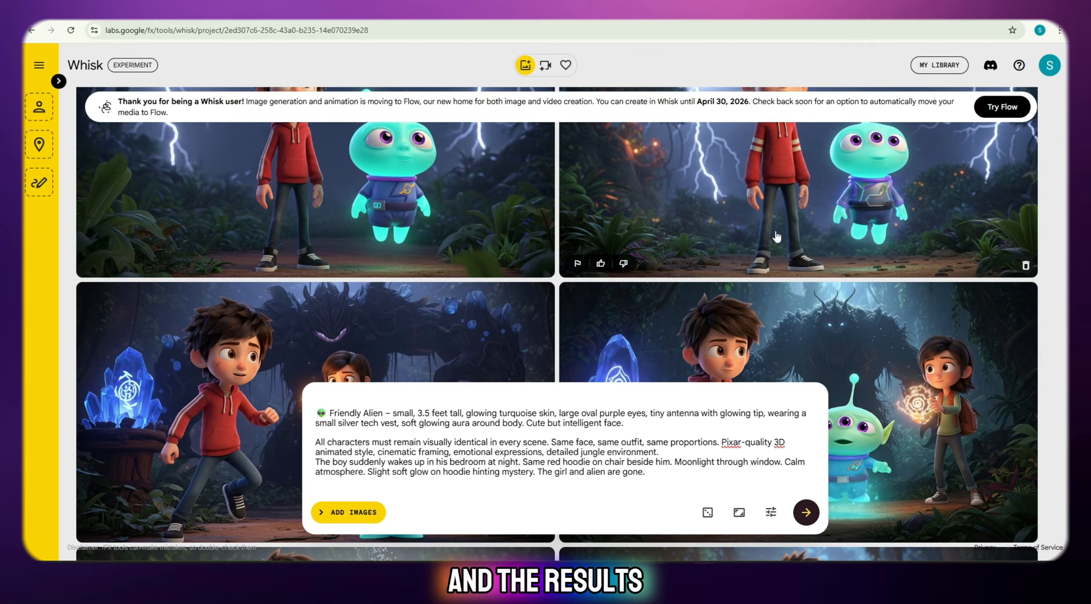
scroll(655, 197, up, 4)
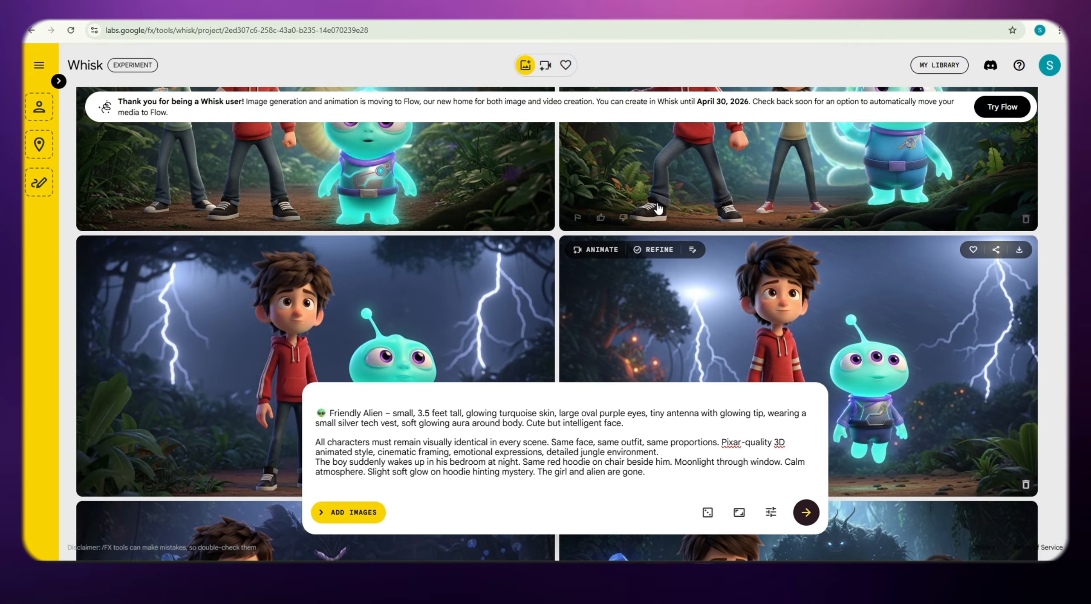
scroll(709, 232, up, 4)
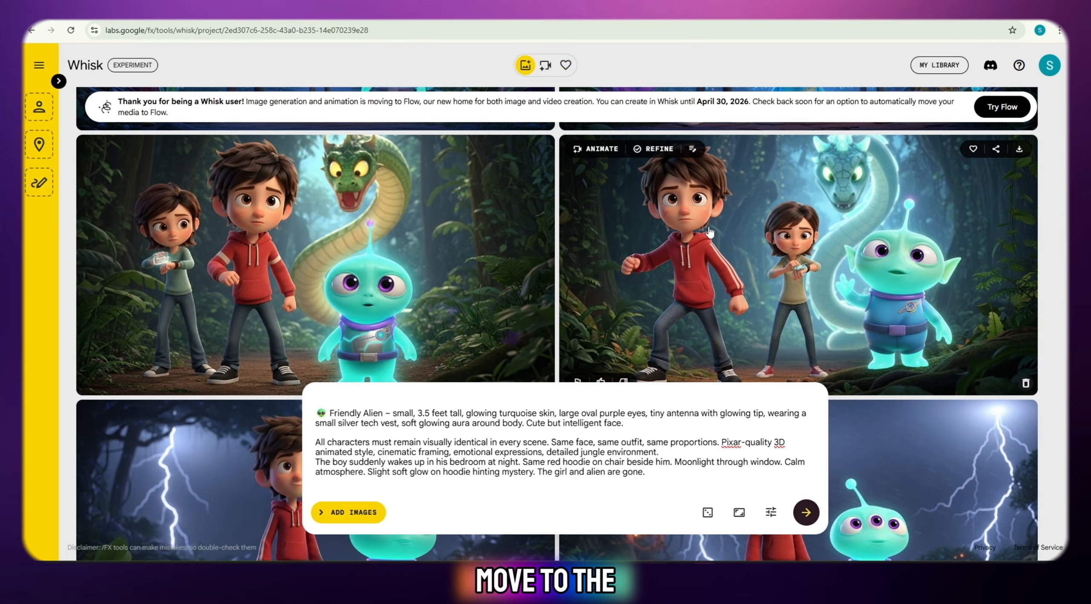
scroll(681, 283, up, 4)
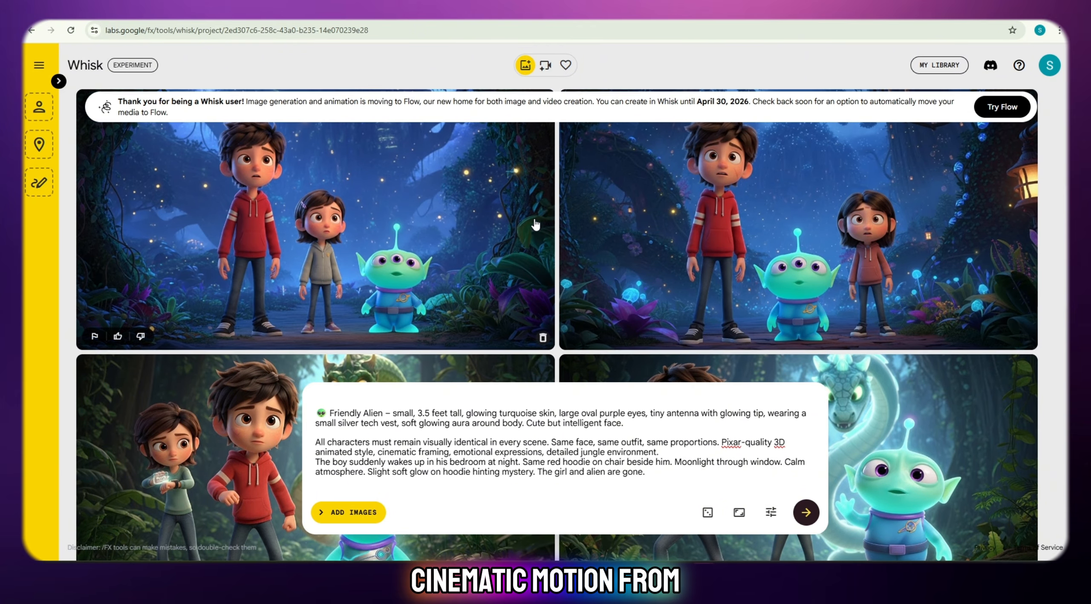
scroll(384, 239, up, 2)
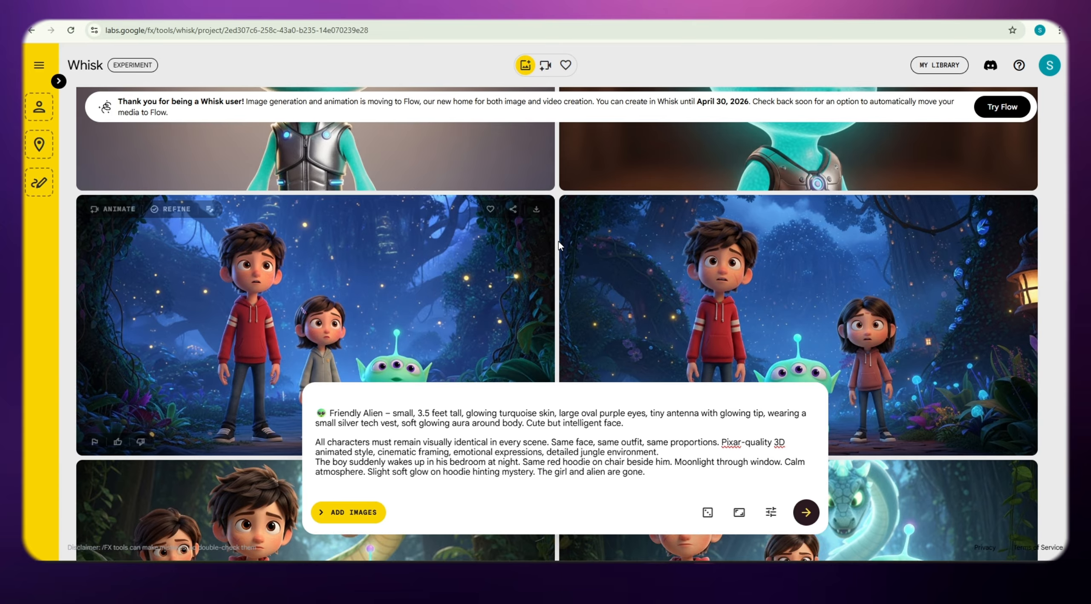
scroll(544, 242, down, 3)
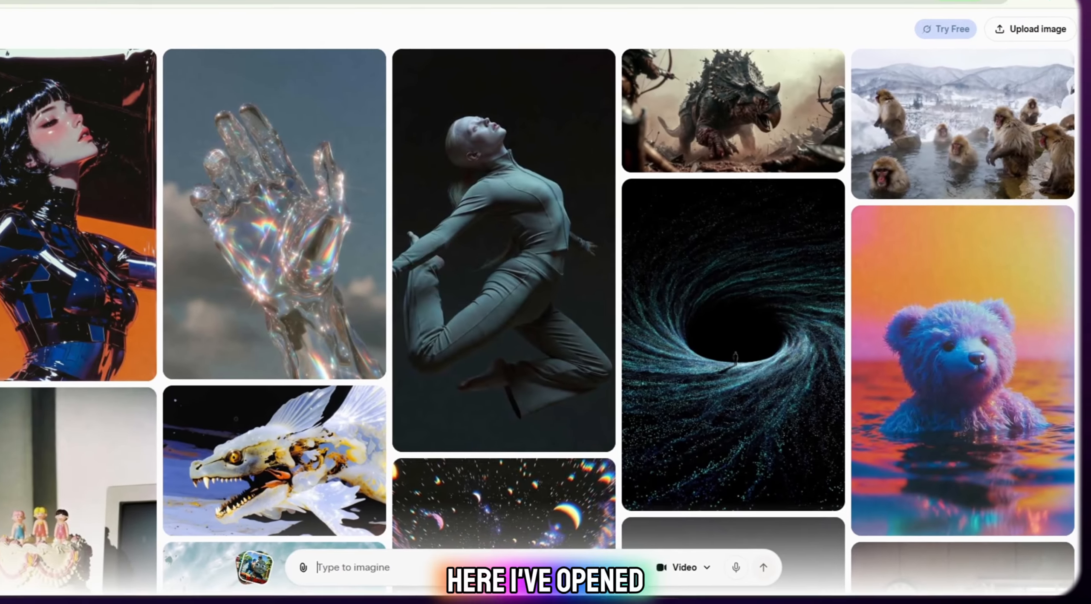
- In Grok Imagine, upload the night jungle image of the boy, girl and alien, and download the generated video
click(195, 30)
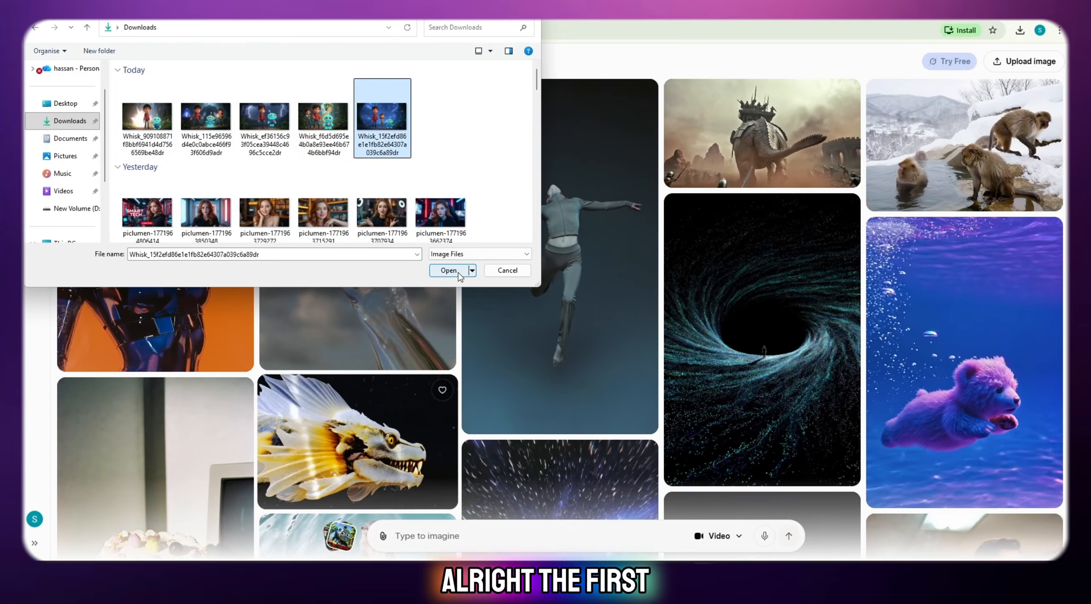
click(458, 273)
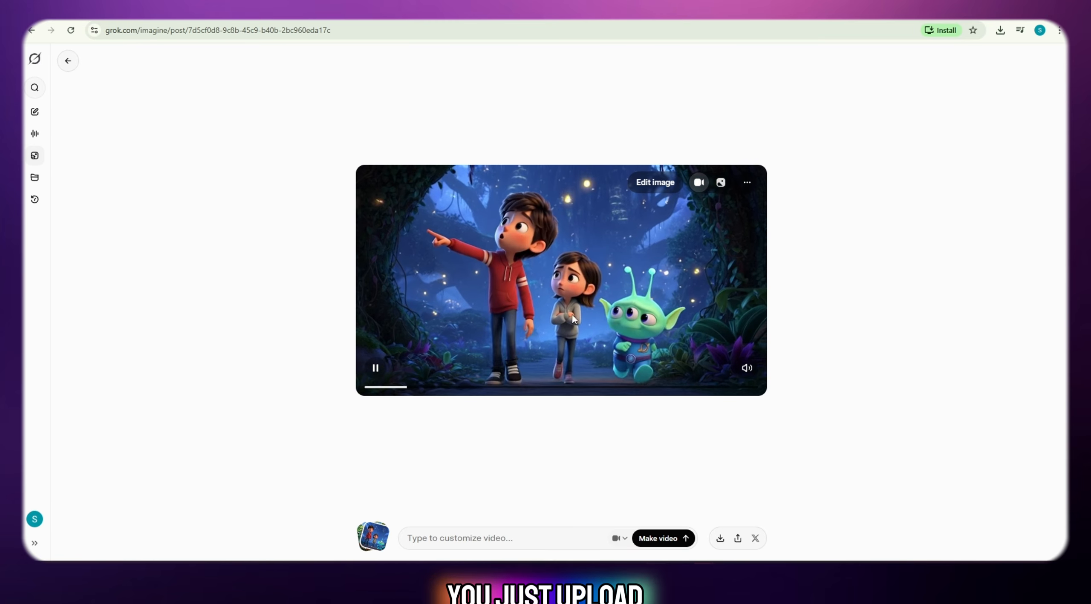
click(720, 538)
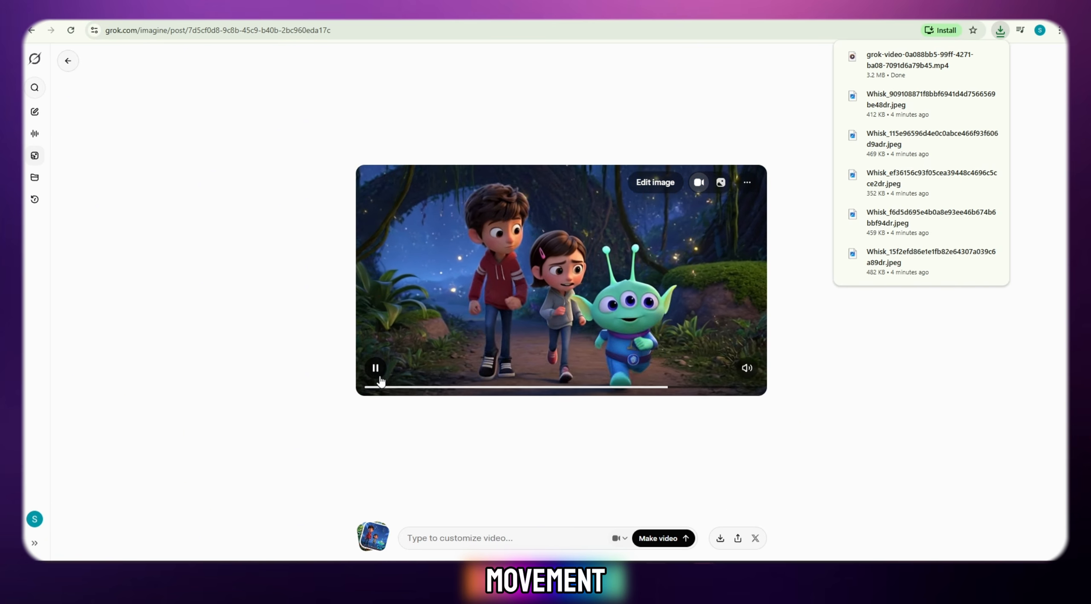
- Upload the downloaded Whisk image of the serpent scene to Grok Imagine to animate it without a prompt
click(382, 543)
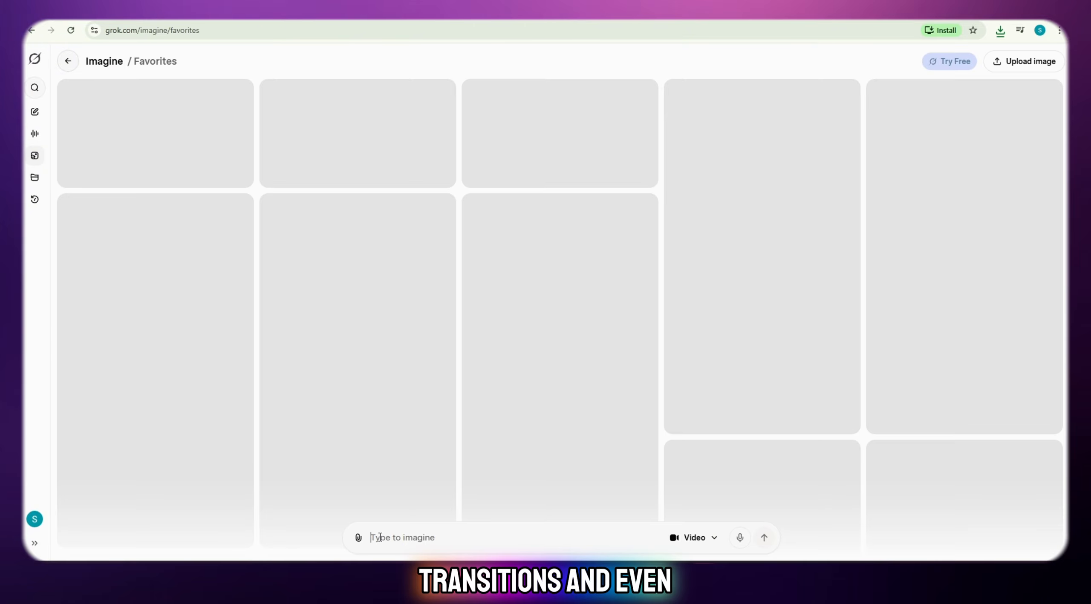
click(358, 538)
click(389, 426)
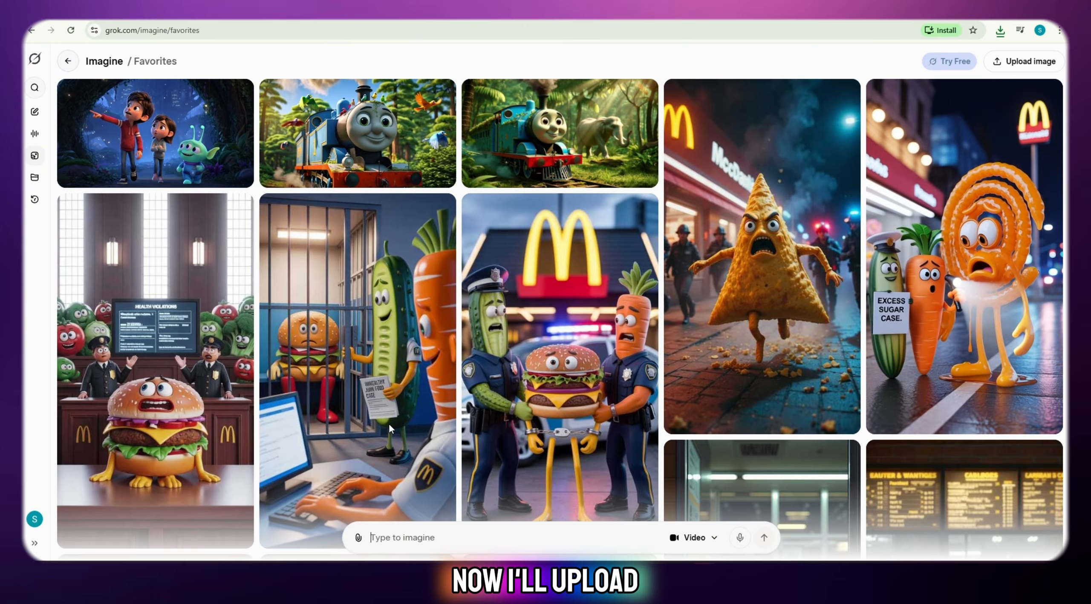
click(304, 133)
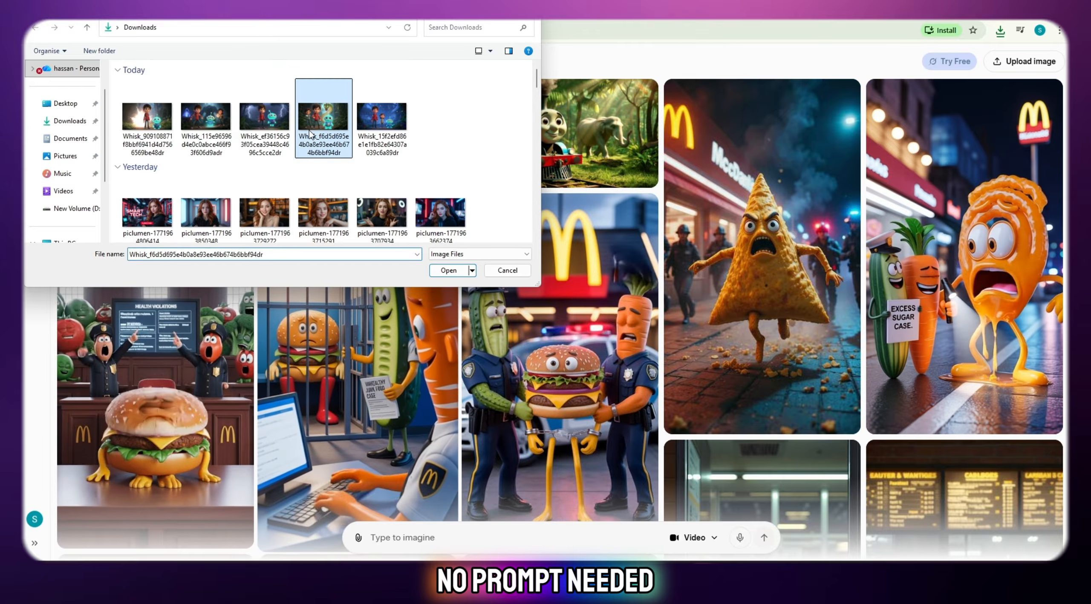
click(451, 272)
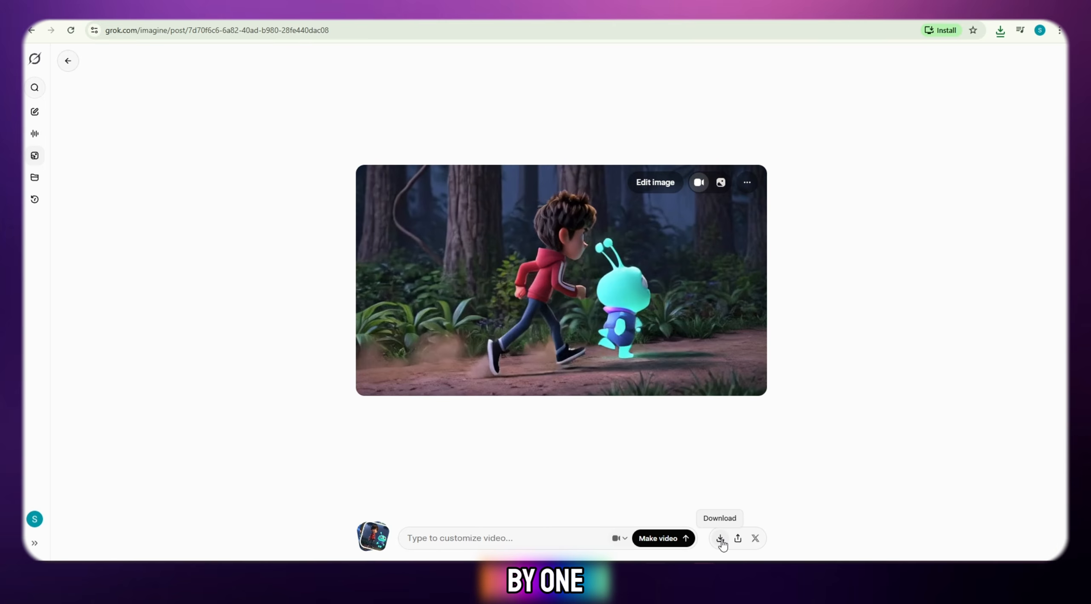
- Download the animated clips of the boy and alien running and of the explosion scene, and pause the playback
click(720, 539)
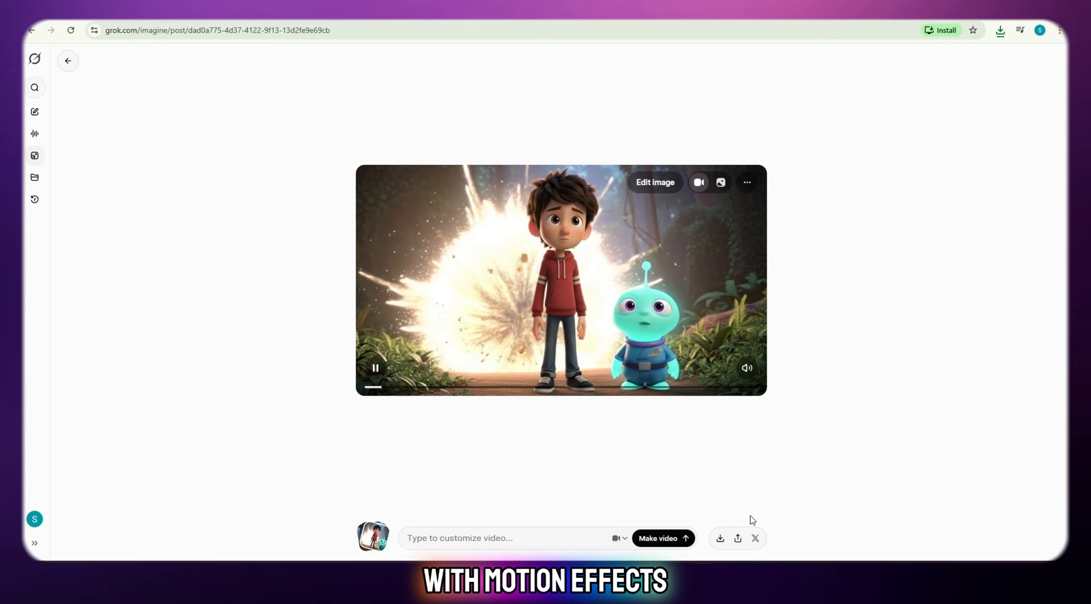
click(721, 540)
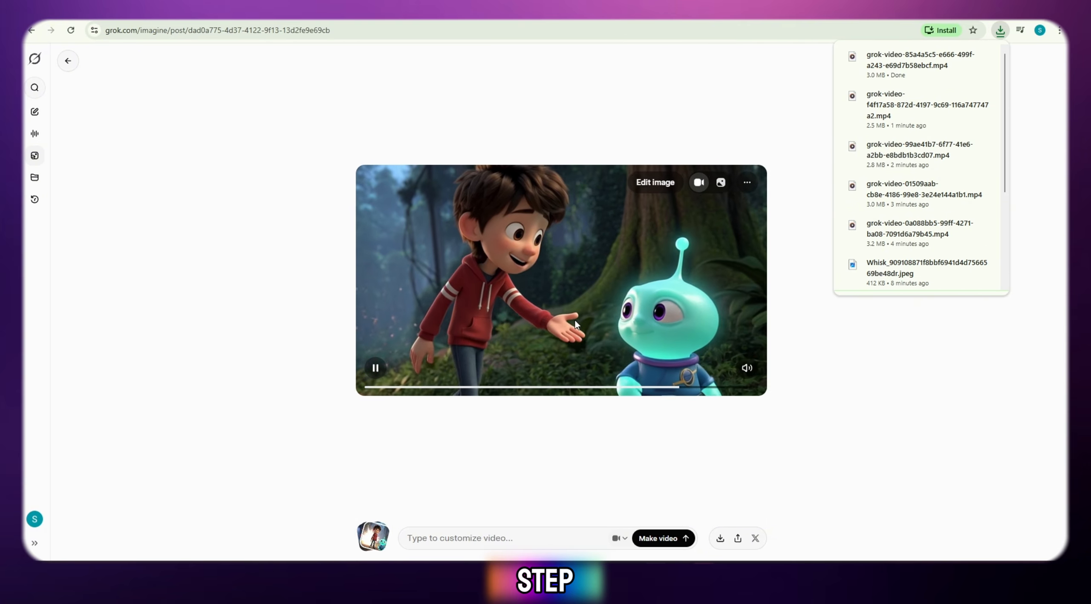
click(377, 369)
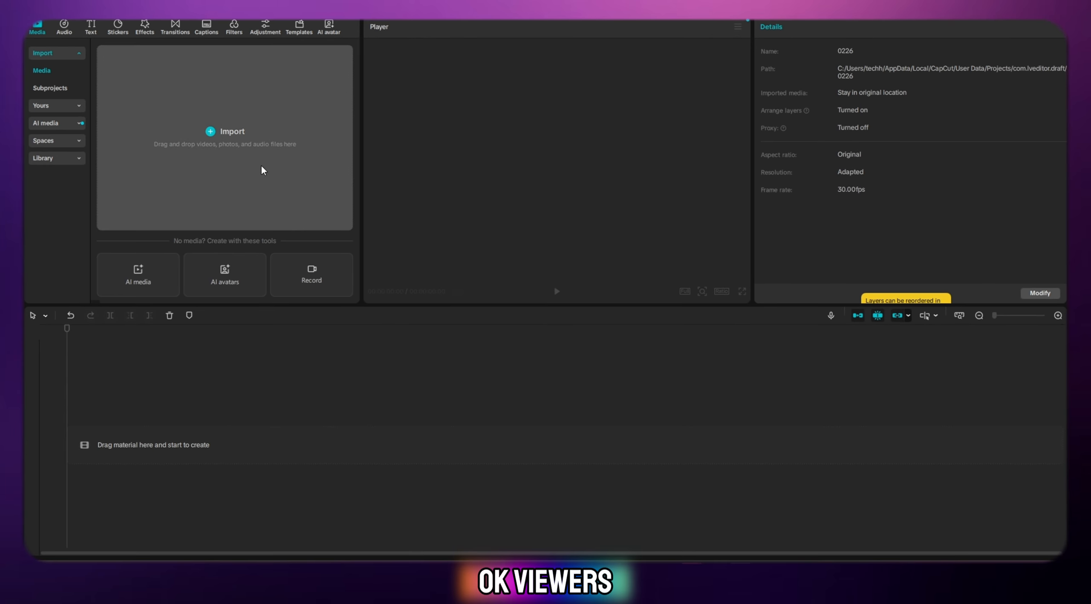
- In CapCut, import the five downloaded grok-video clips from the Downloads folder into project 0226
click(241, 149)
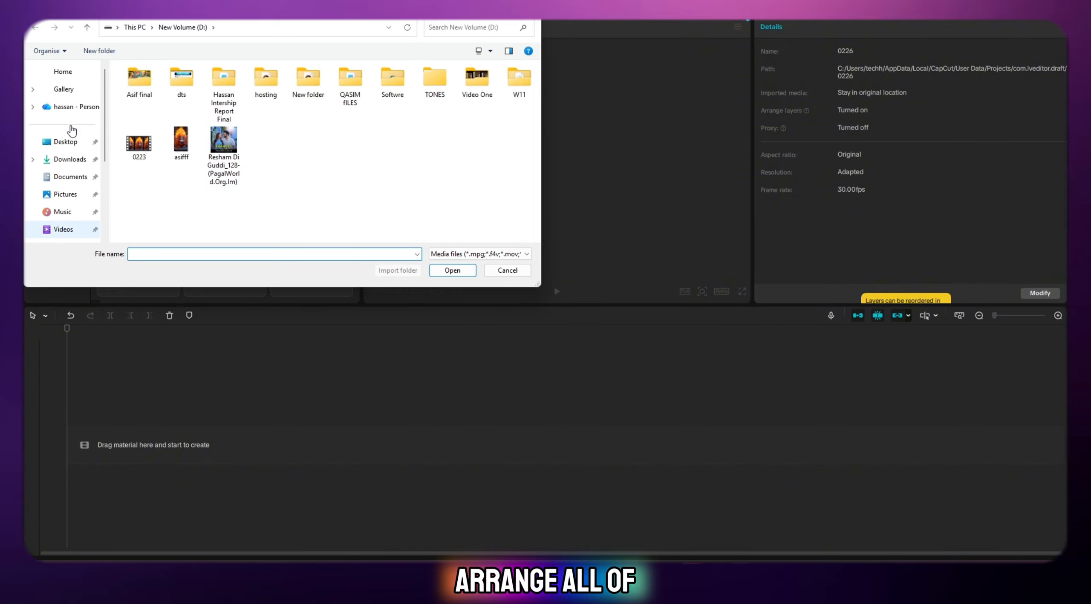
click(70, 161)
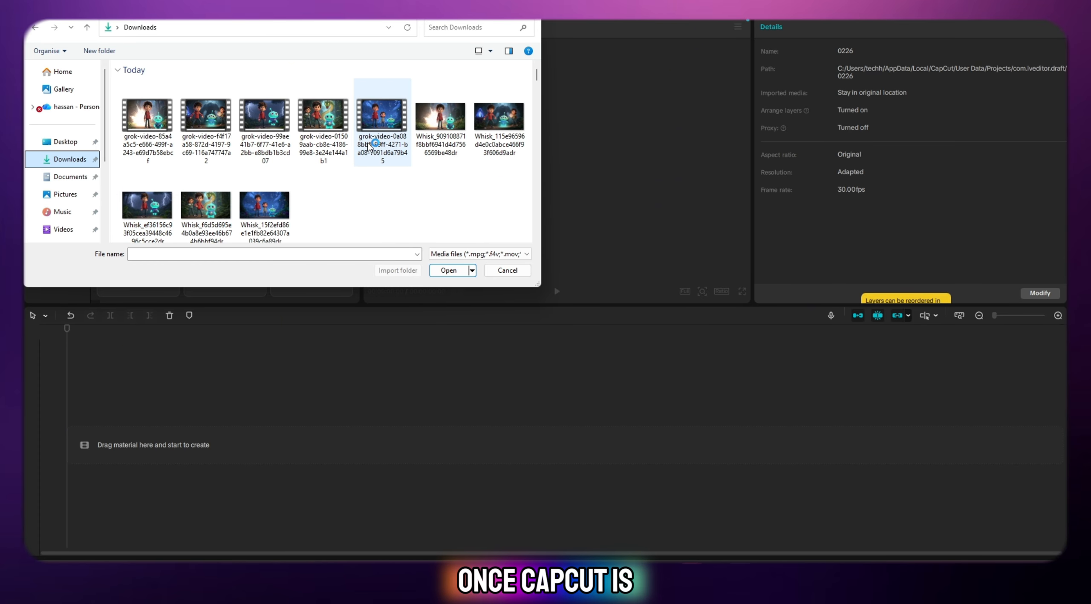
shift+click(257, 144)
shift+click(156, 128)
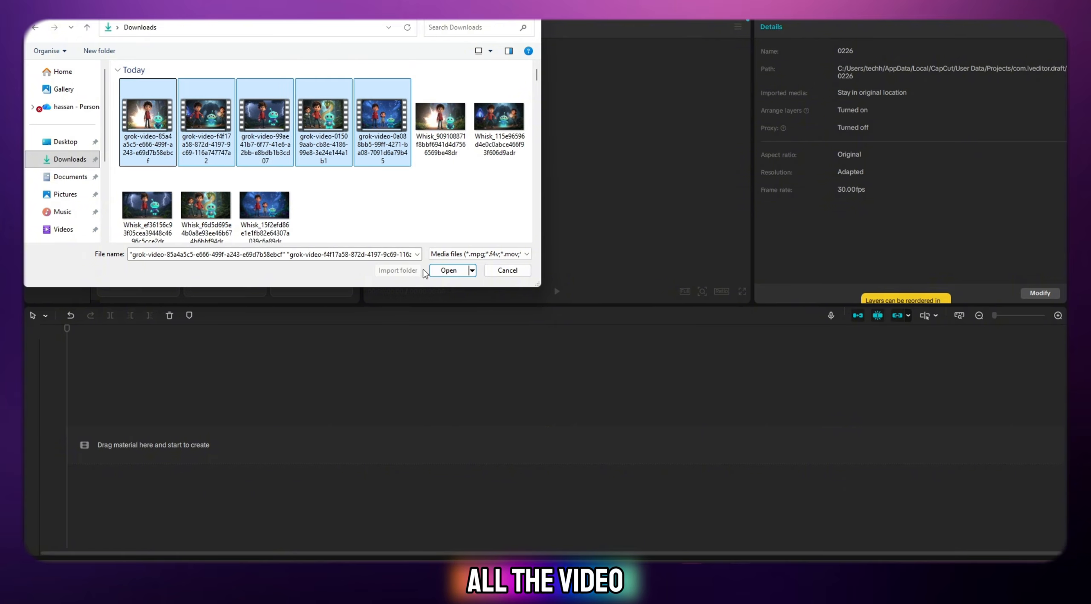
click(443, 271)
- Select all five imported clips and place them one after another on the main timeline track
click(306, 213)
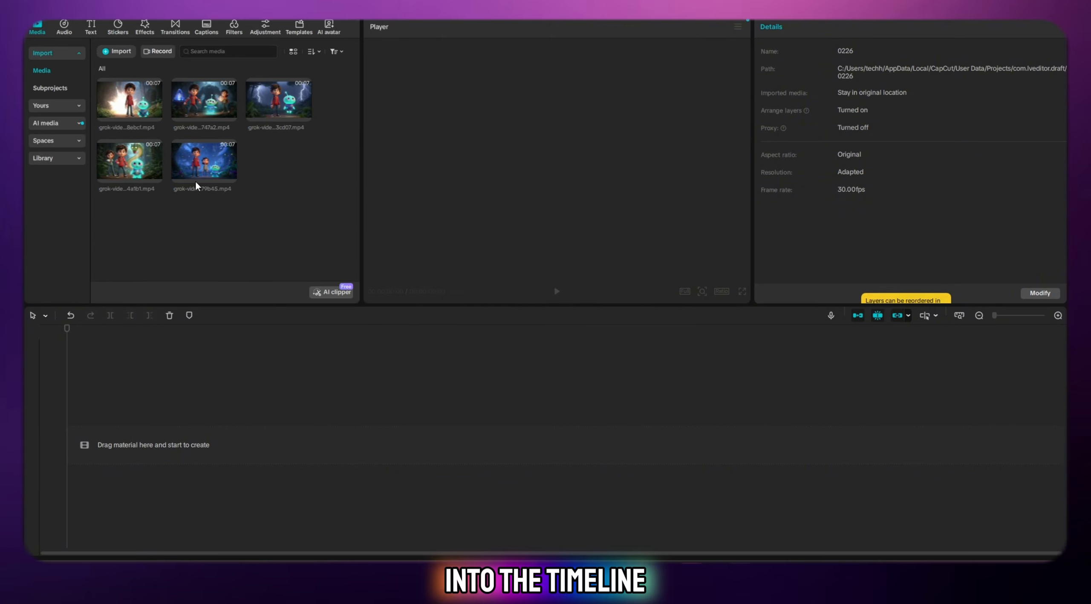
drag(300, 218, 117, 90)
drag(184, 214, 142, 455)
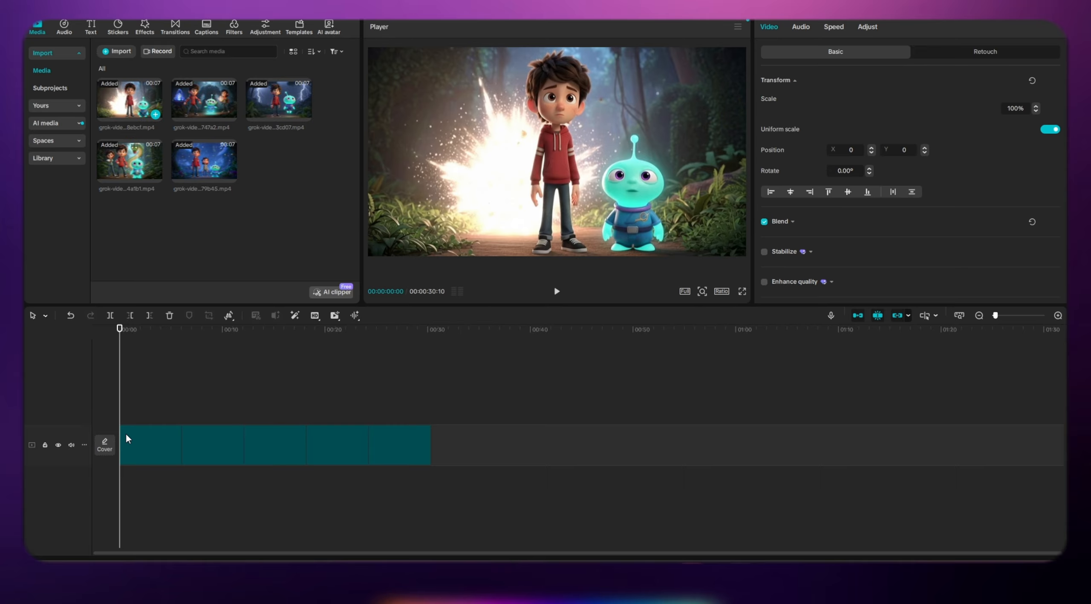
- Rearrange the timeline clips so the serpent scene is second and the night jungle group scene is last
click(260, 389)
click(257, 383)
click(411, 454)
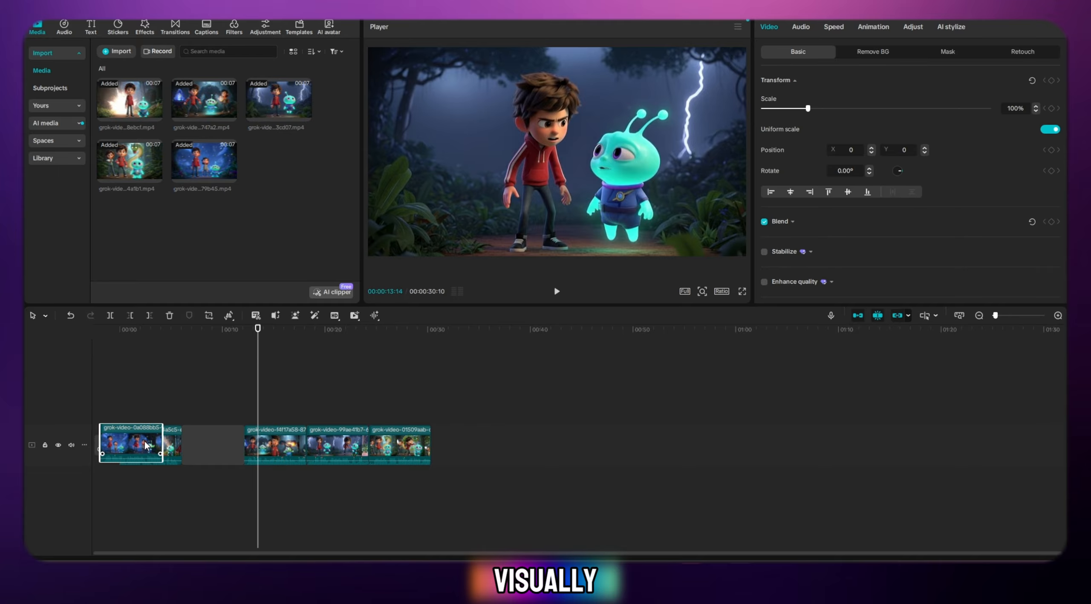
drag(144, 447, 160, 447)
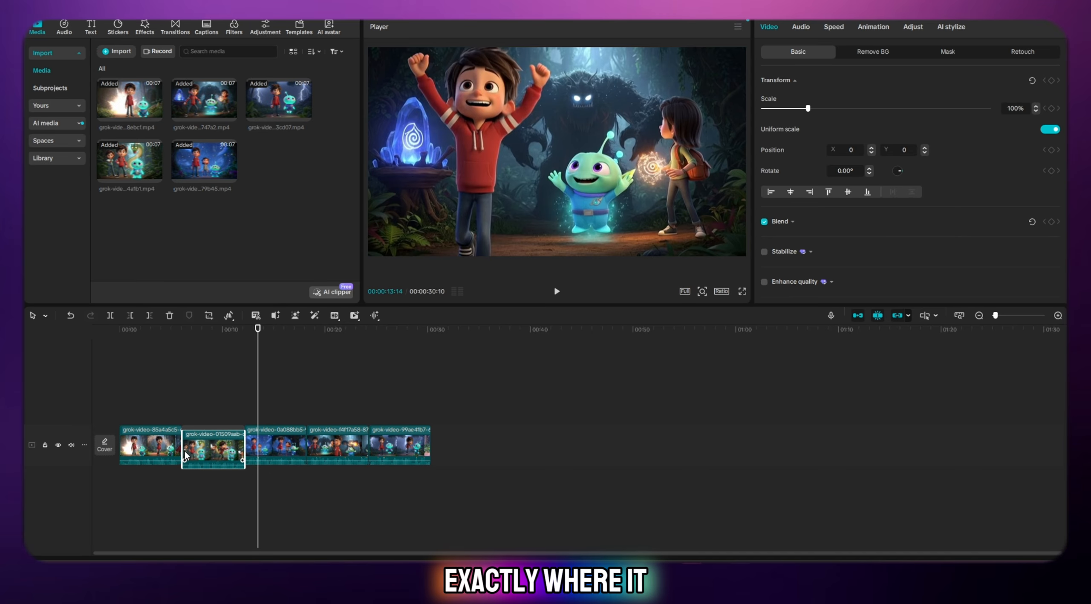
drag(194, 447, 327, 449)
click(344, 404)
- Add the Black Fade transition from the favorites at the cut between the first and second clips
drag(344, 404, 180, 418)
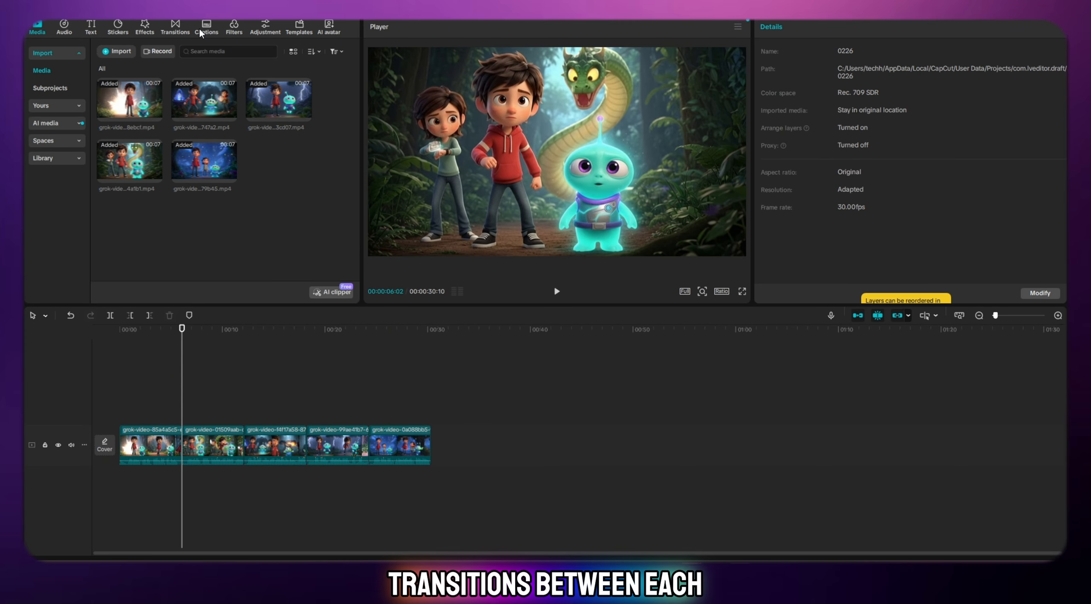
click(183, 31)
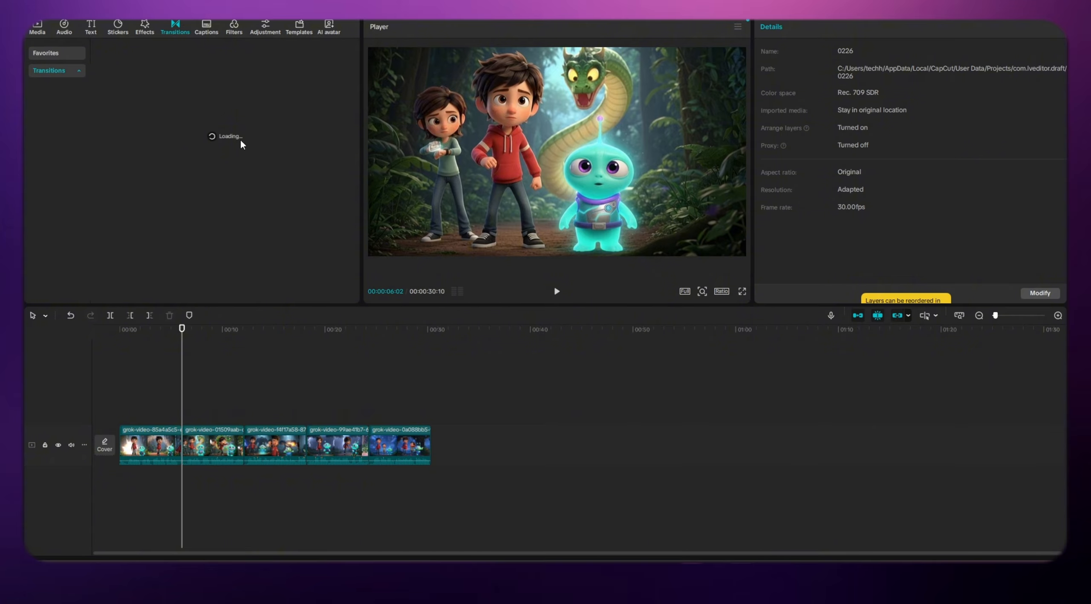
click(47, 53)
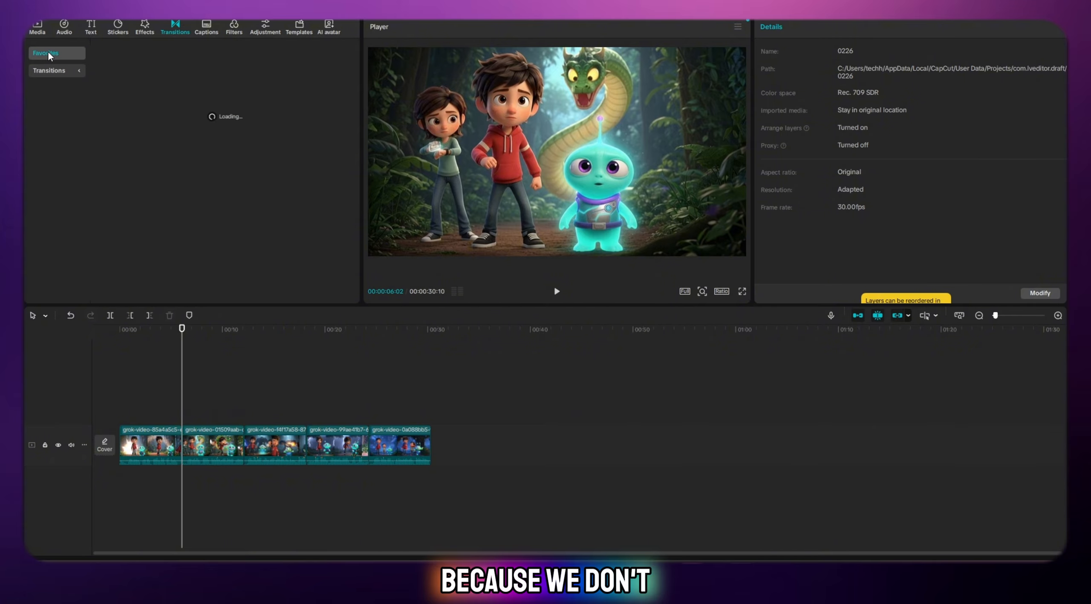
mouse_move(301, 96)
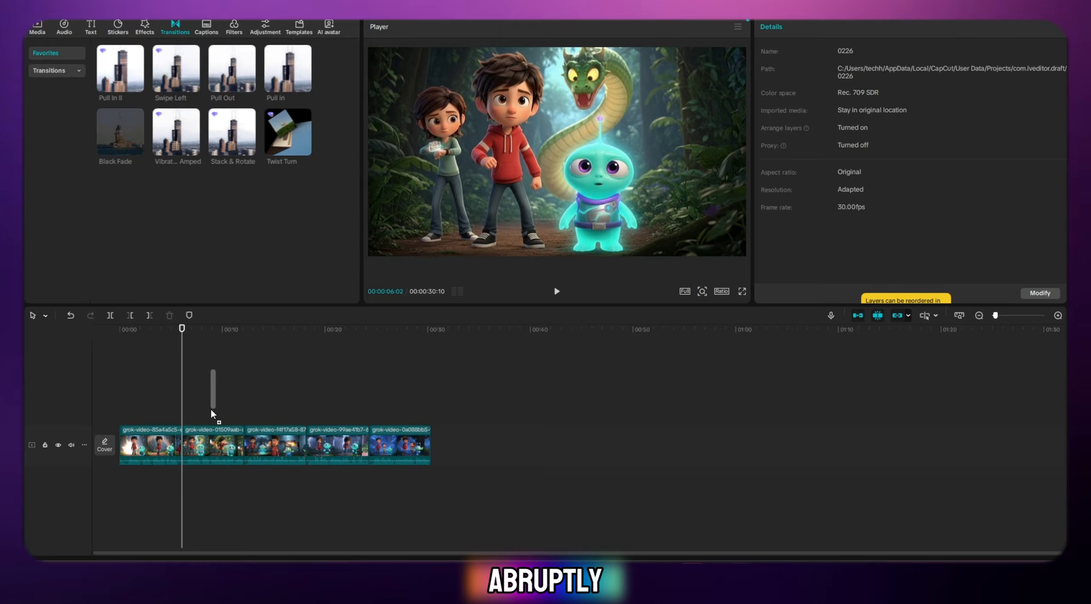
drag(179, 445, 174, 412)
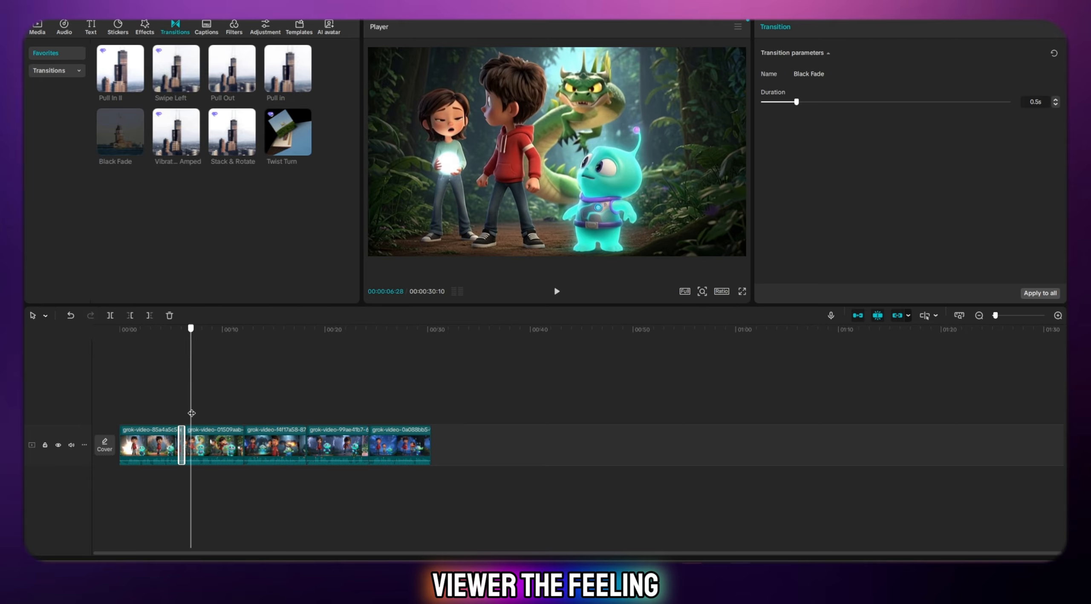
- Move the night jungle group clip to the start of the timeline and the explosion clip to the end
drag(219, 412, 242, 408)
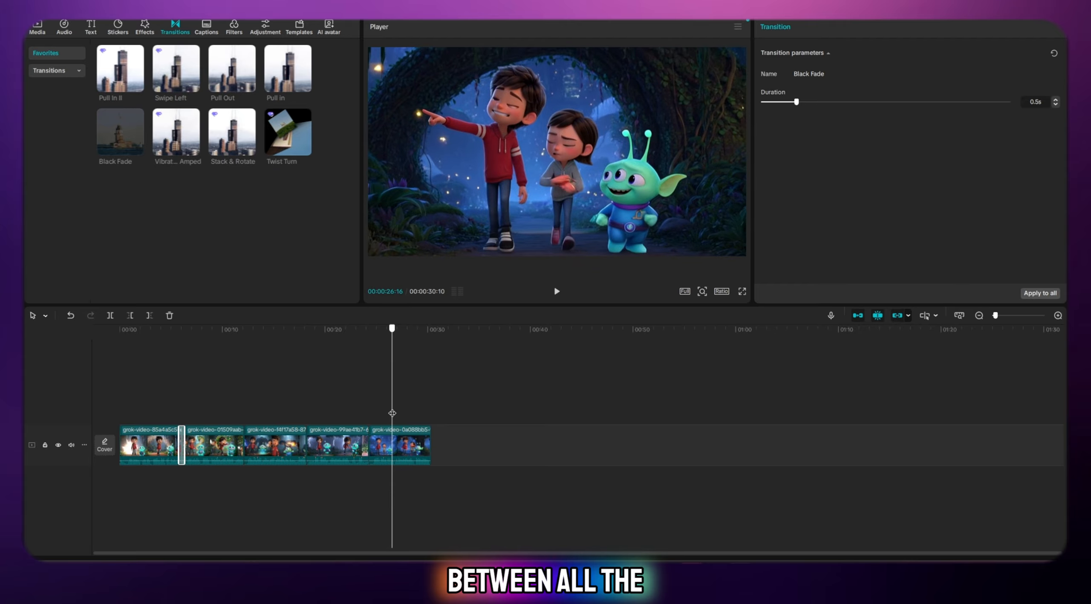
drag(392, 413, 379, 411)
click(382, 449)
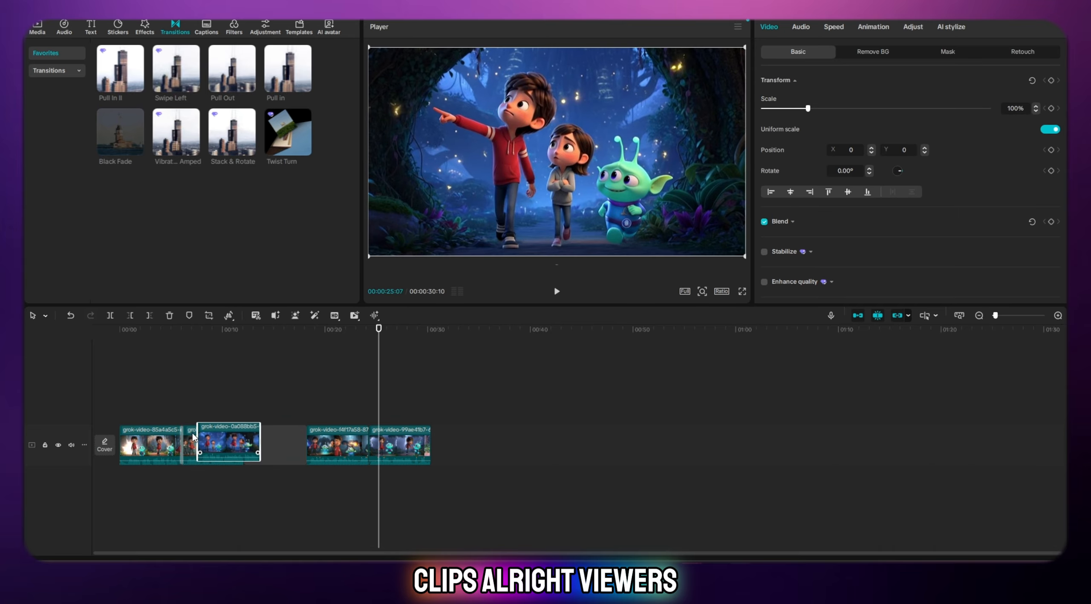
drag(193, 434, 127, 441)
drag(214, 451, 393, 442)
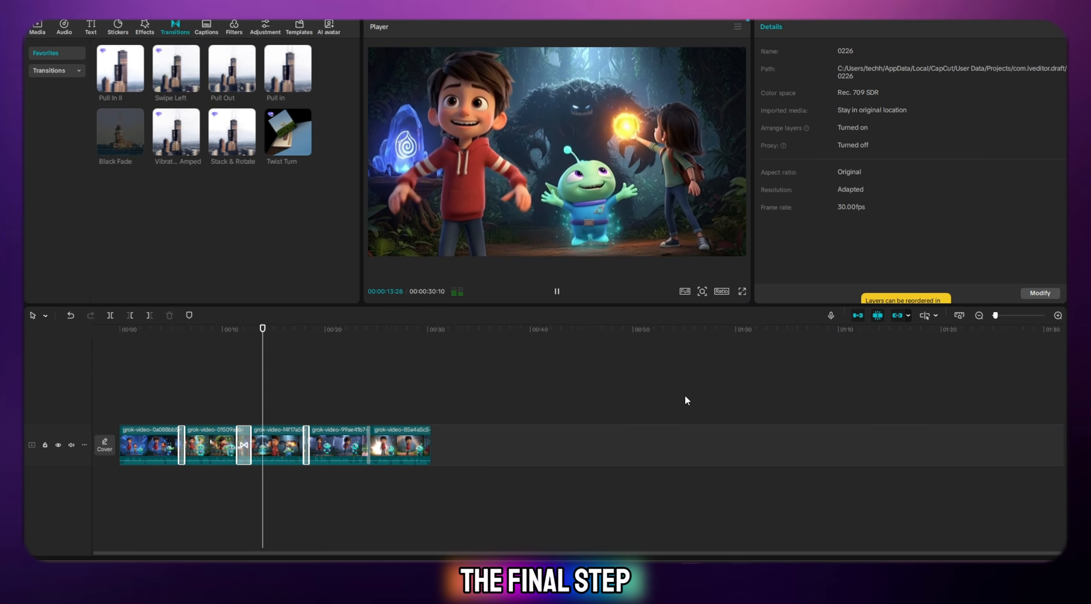
- Check the end of the timeline and export the video as an mp4 with the frame rate set to 60fps
click(411, 421)
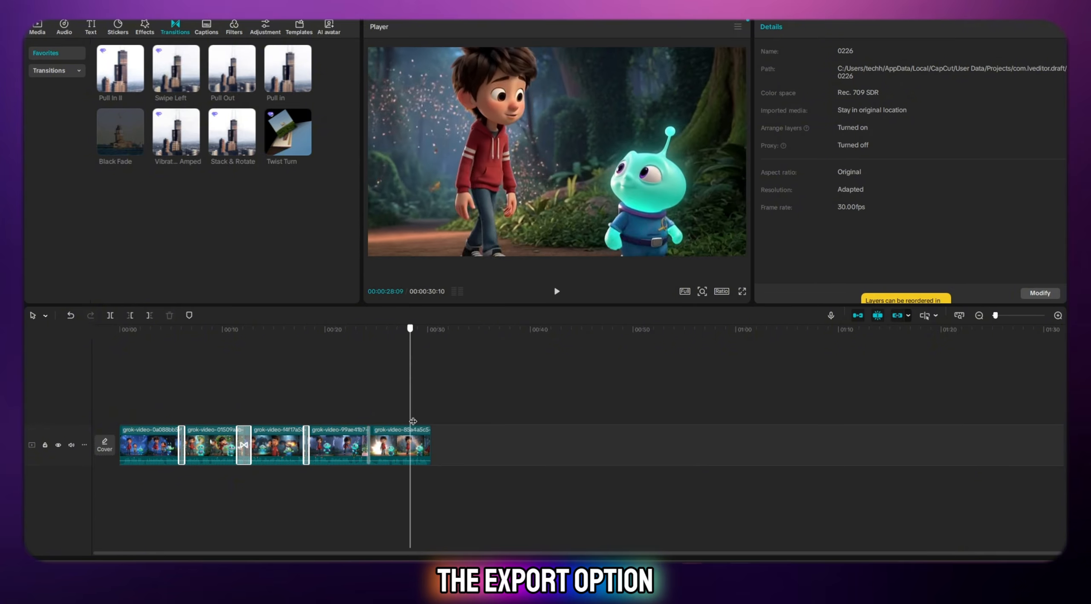
drag(413, 422, 430, 424)
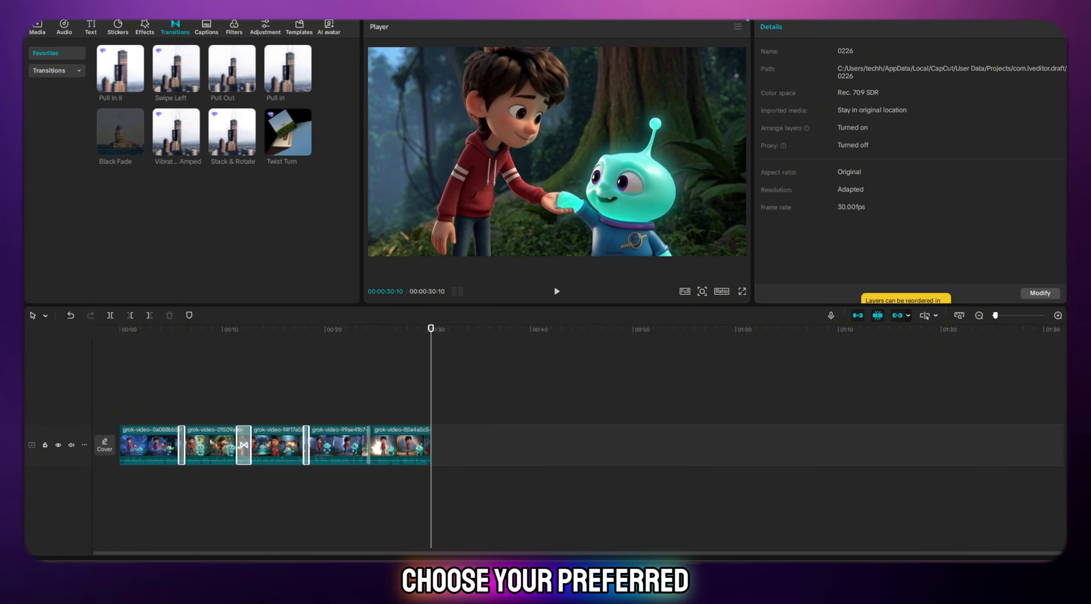
key(ctrl+e)
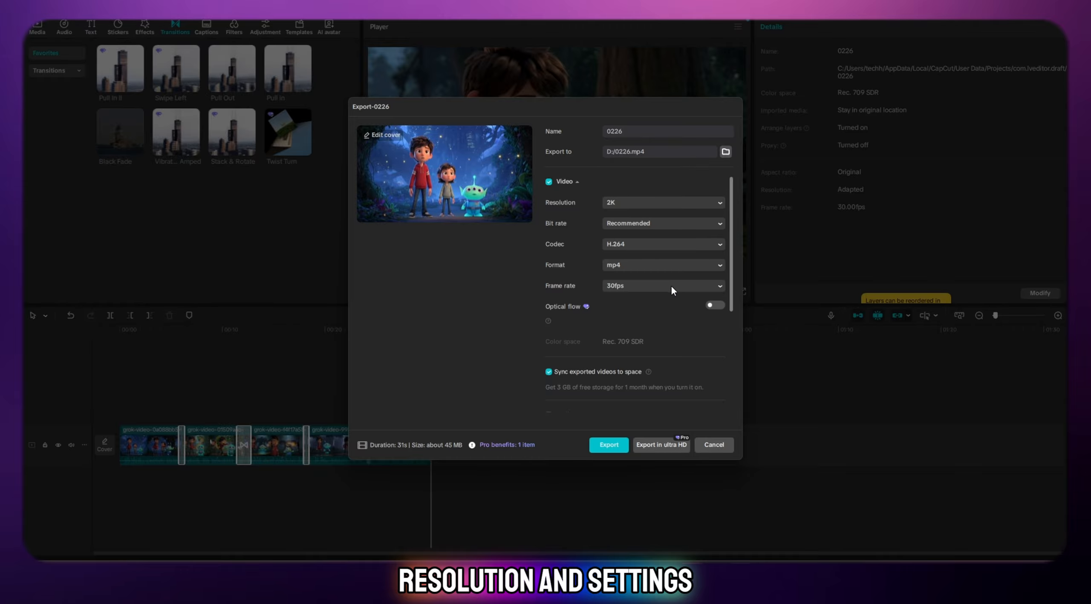
click(671, 286)
click(639, 413)
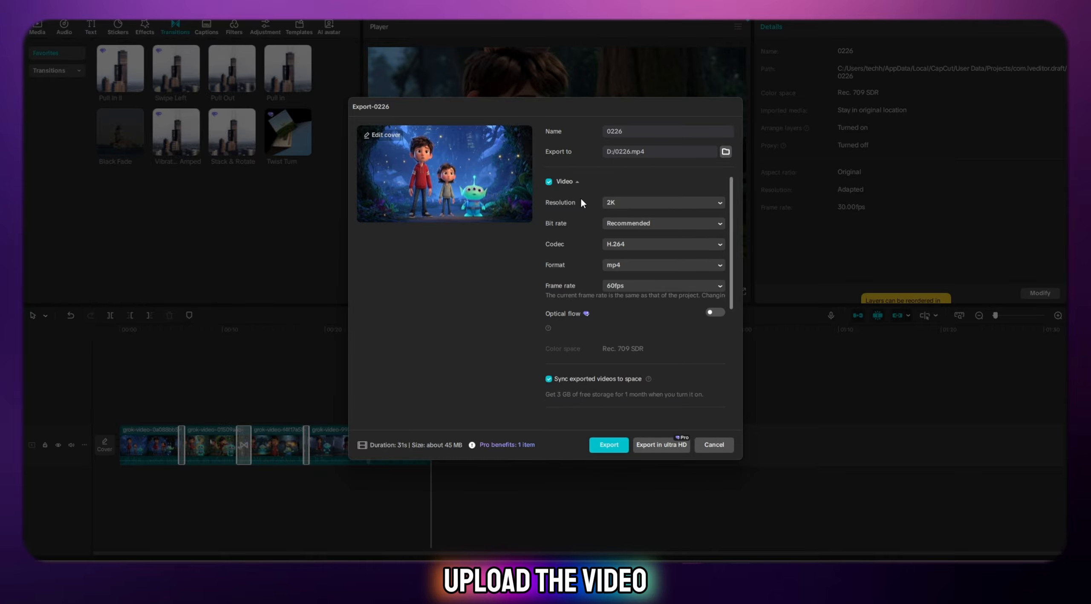
click(609, 445)
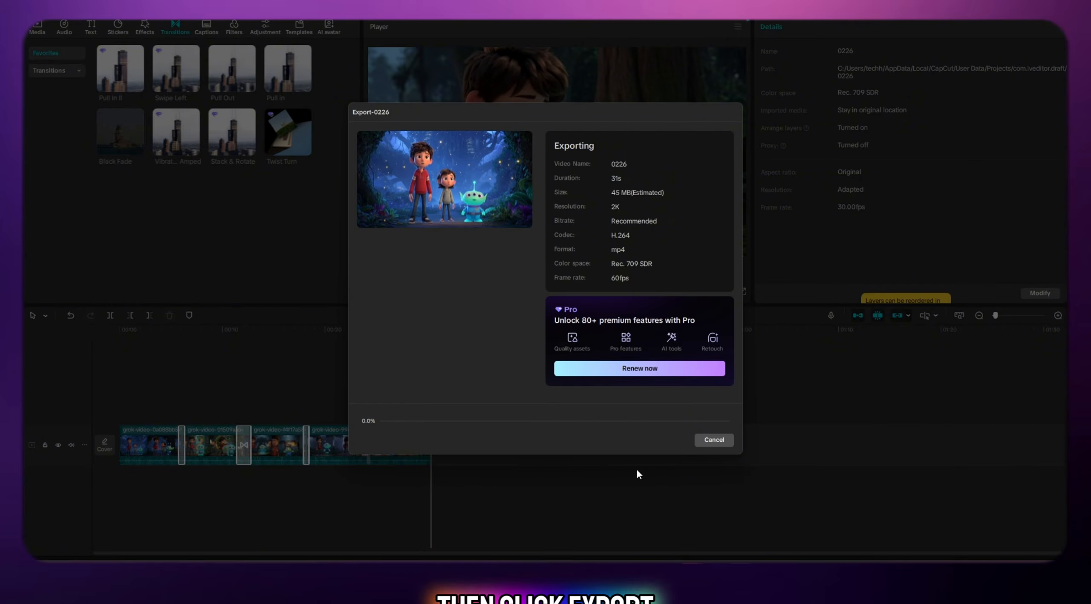